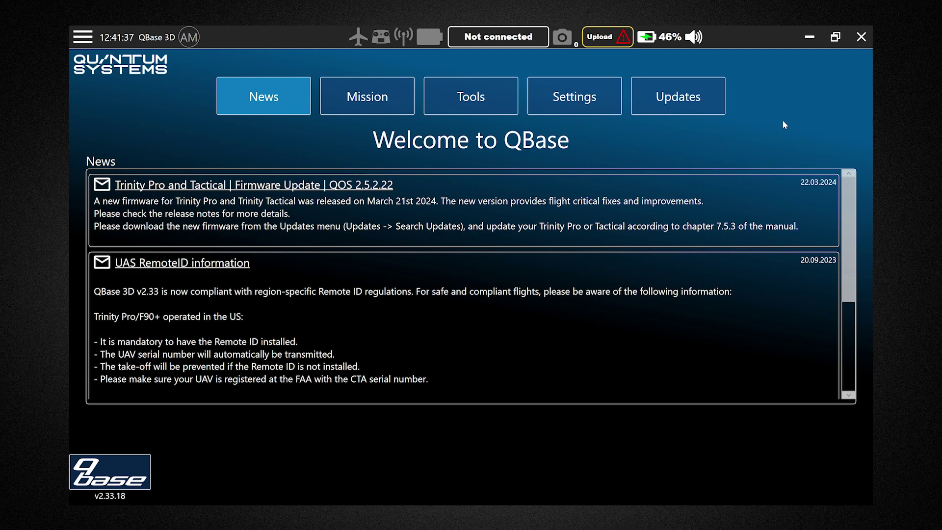
Open the mission section and look through the recent missions
left_click(376, 100)
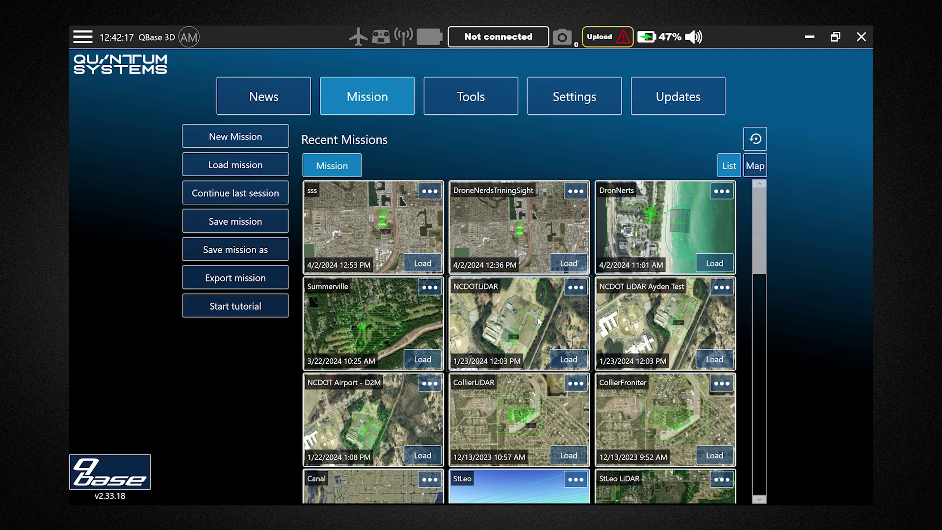
scroll(515, 331, "down", 10)
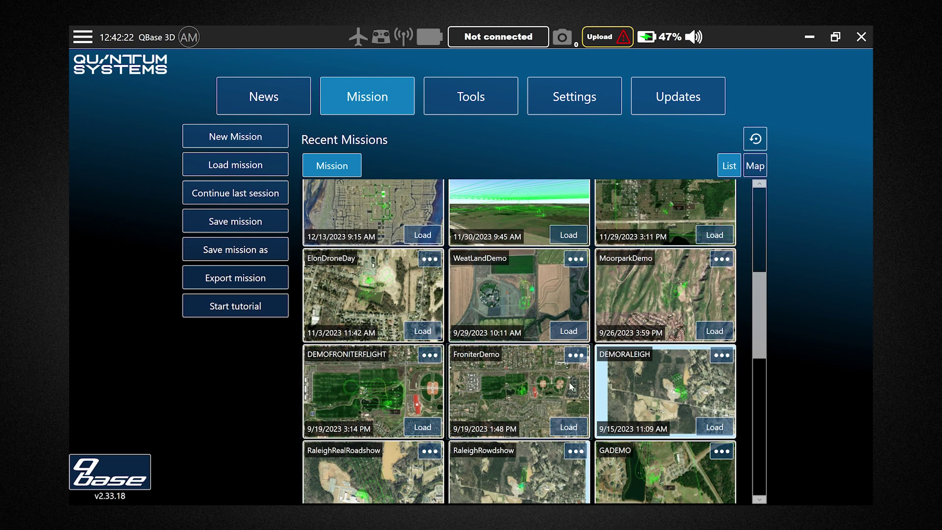
scroll(567, 381, "up", 10)
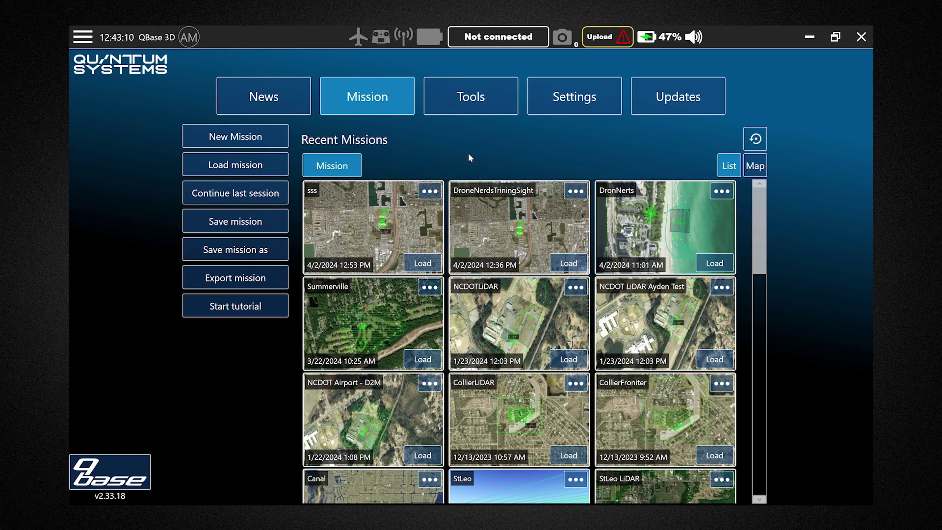
Look at the saved QBase mission files available for loading and leave without opening one
left_click(247, 165)
left_click_drag(538, 99, 600, 69)
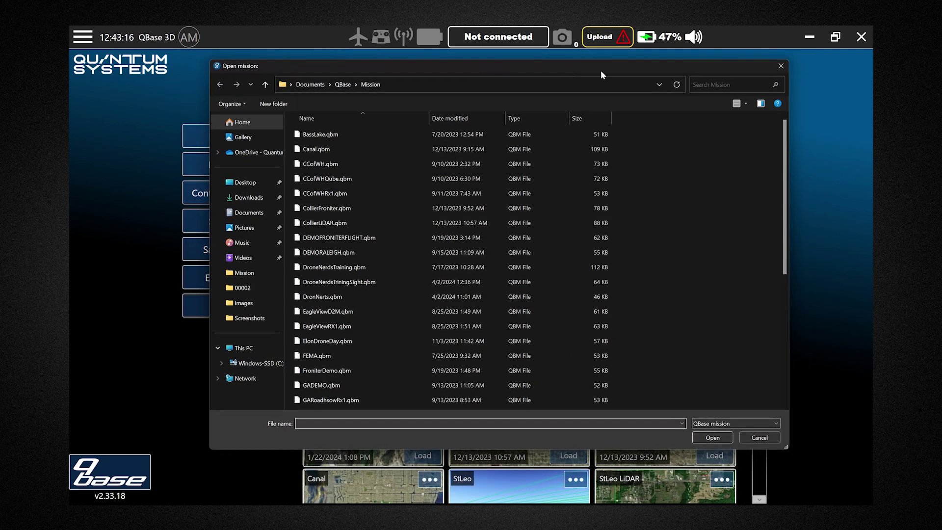
left_click(780, 67)
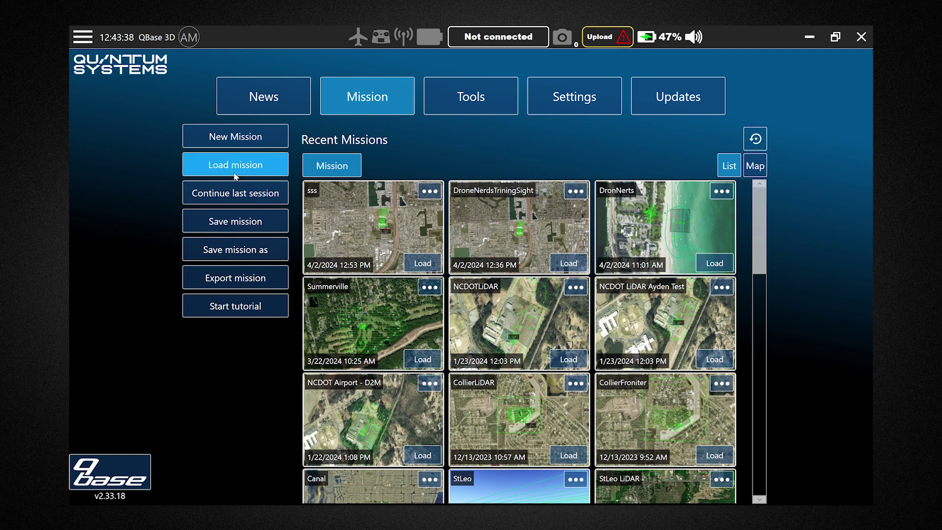
Create a new mission
left_click(240, 140)
left_click_drag(498, 329, 405, 255)
scroll(471, 277, "down", 2)
scroll(405, 255, "down", 2)
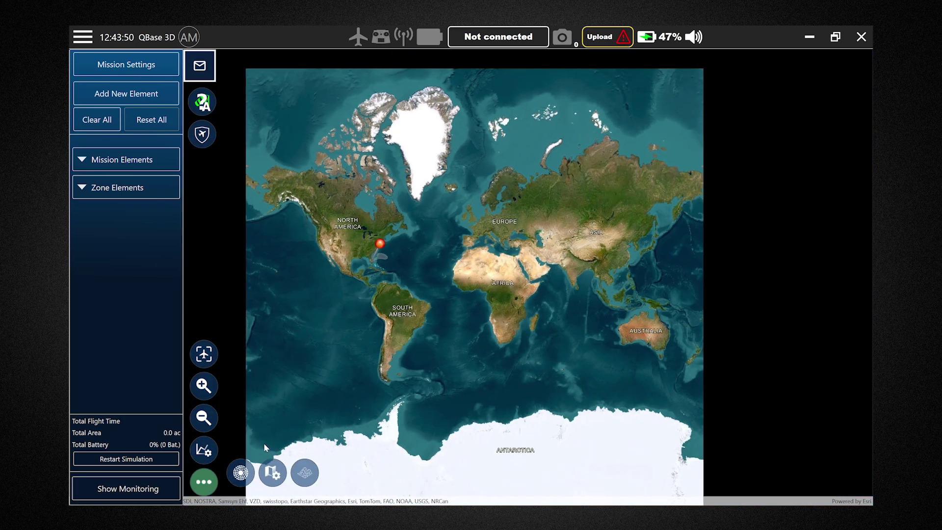
Set the mission's map type to World Imagery with Labels
left_click(278, 476)
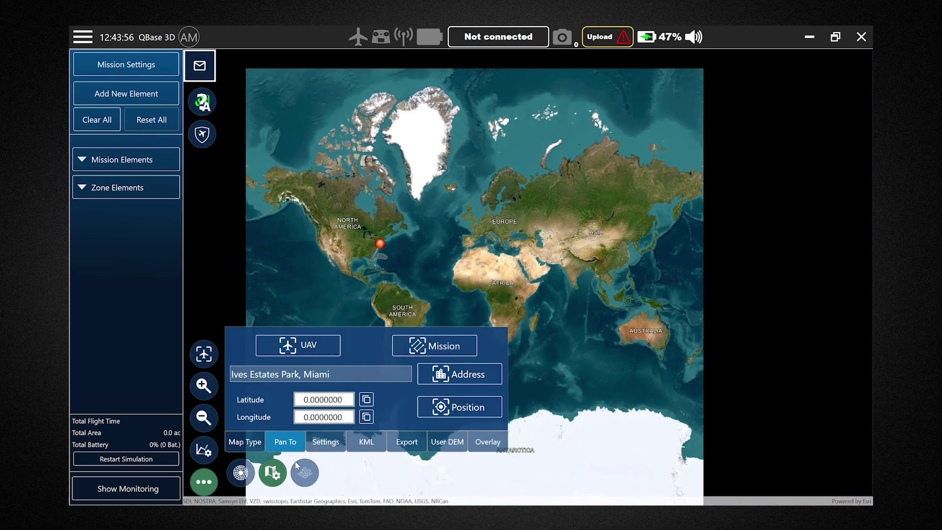
left_click(252, 448)
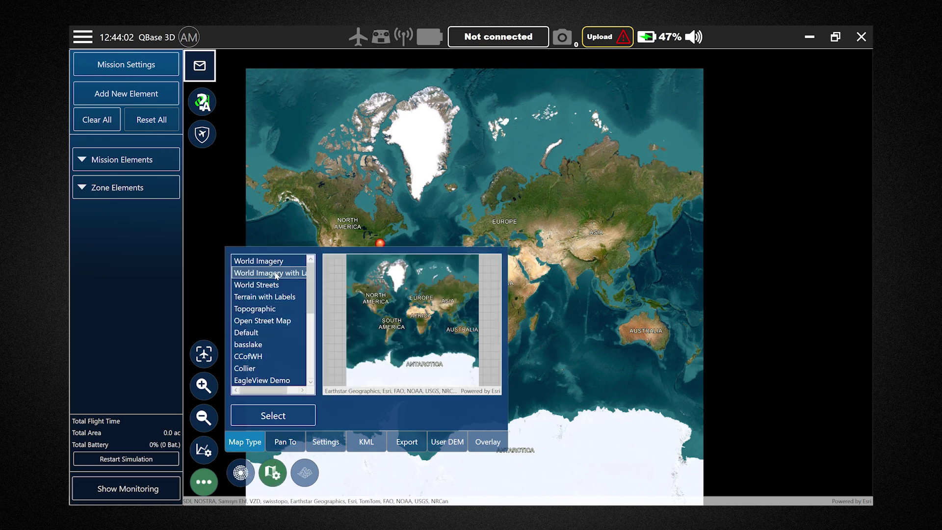
scroll(265, 343, "down", 3)
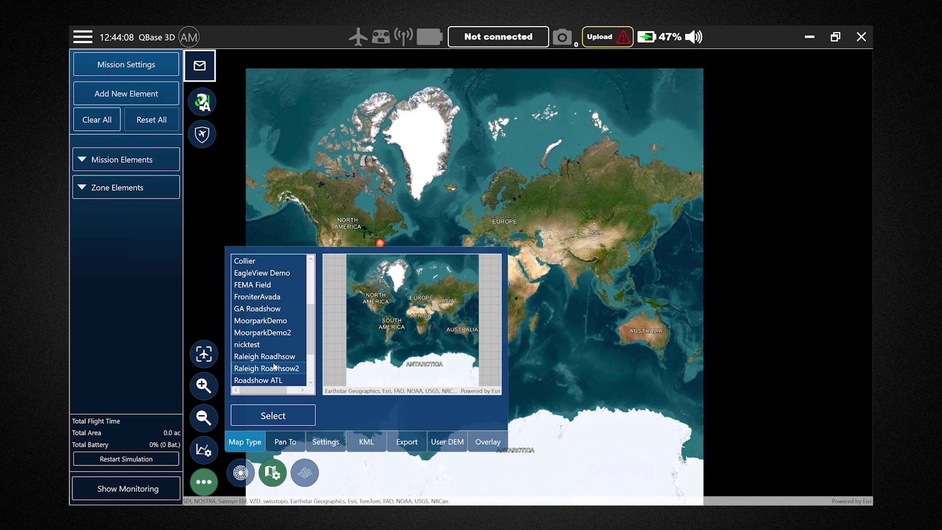
scroll(278, 322, "up", 3)
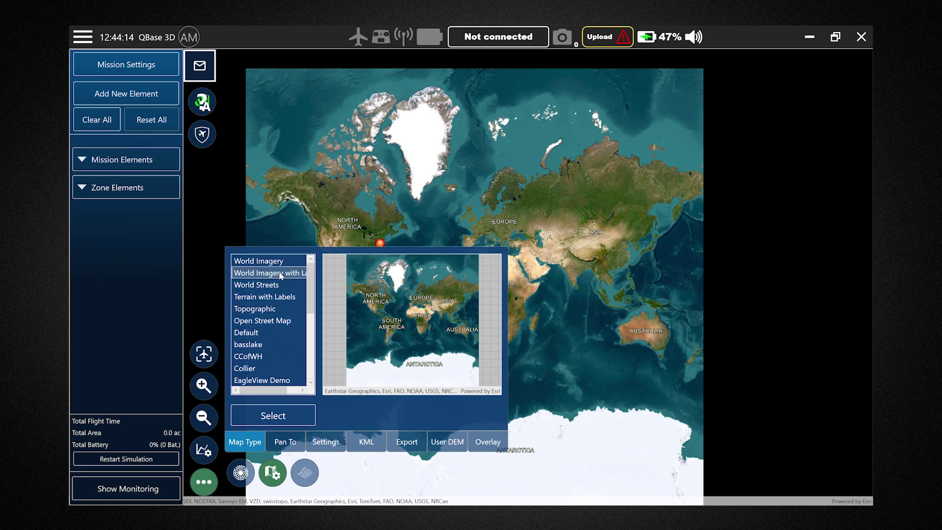
left_click(285, 417)
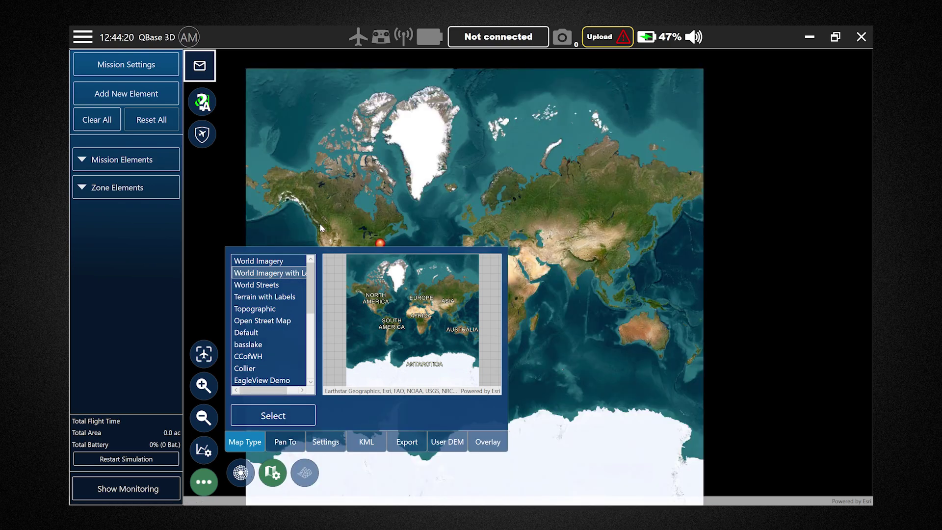
Pan the map to the address Ives Estates Park, Miami, and close the map options
left_click(288, 444)
left_click(339, 379)
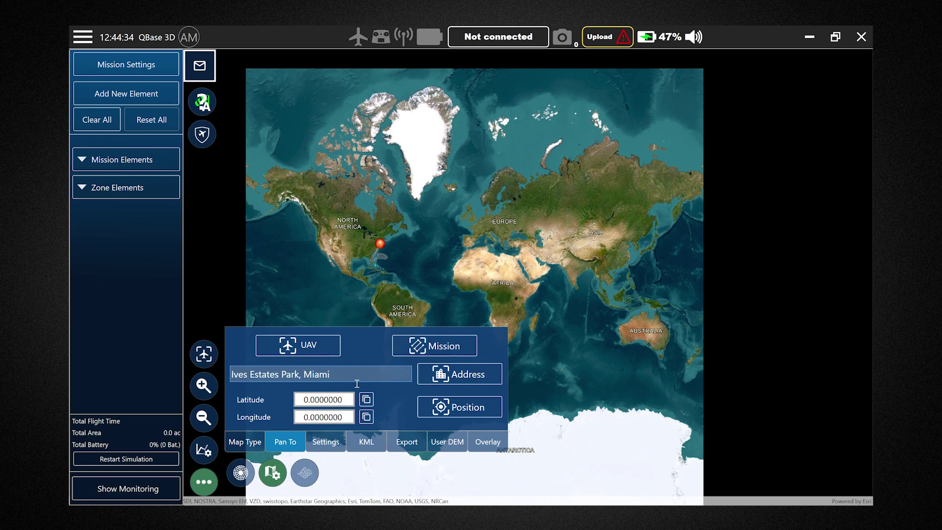
key("Return")
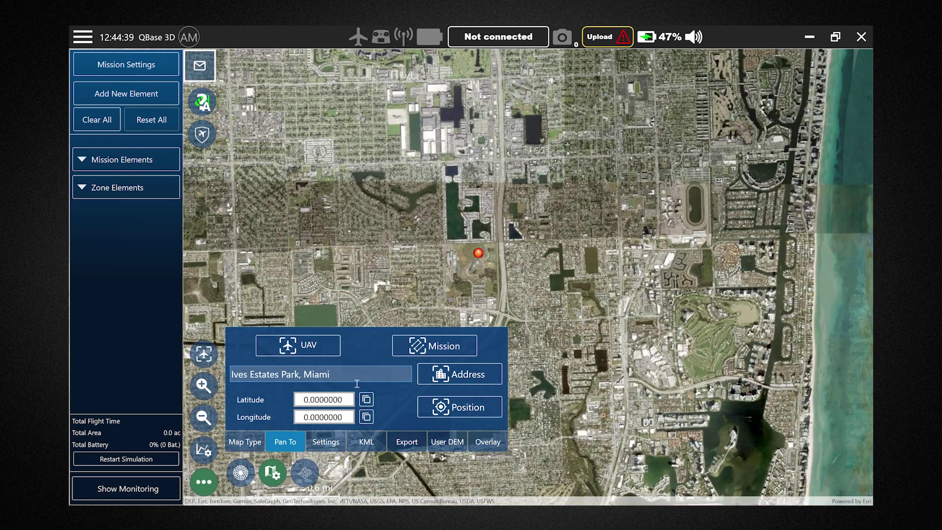
left_click(272, 472)
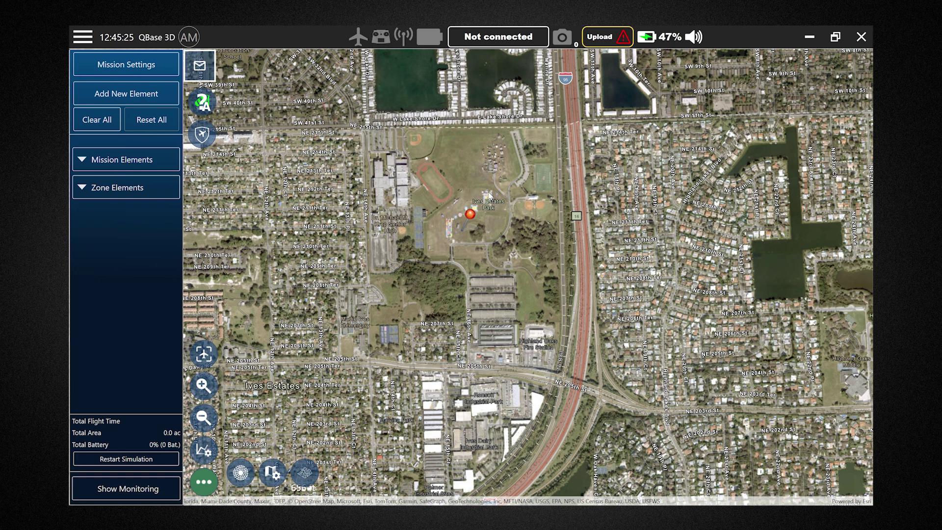
left_click_drag(493, 199, 487, 199)
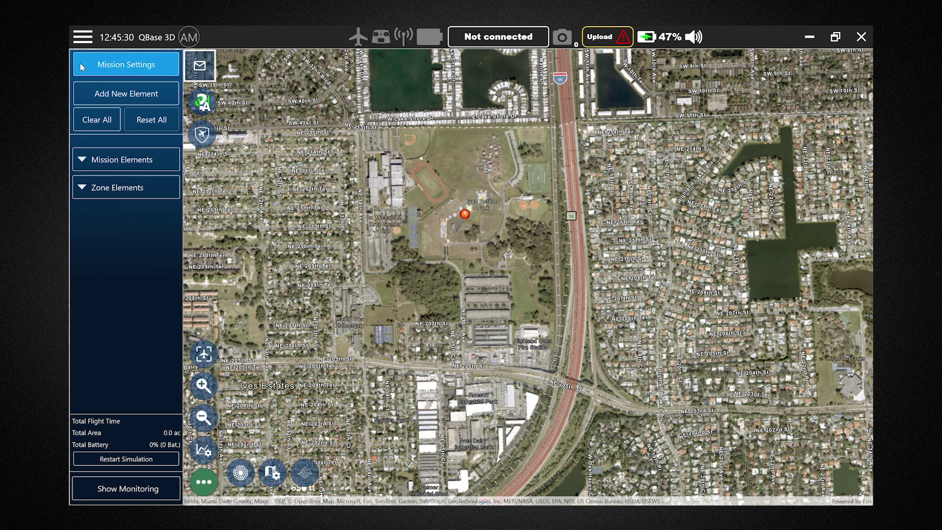
Change the payload selection for the Trinity Pro aircraft in the mission settings and close them
left_click(132, 69)
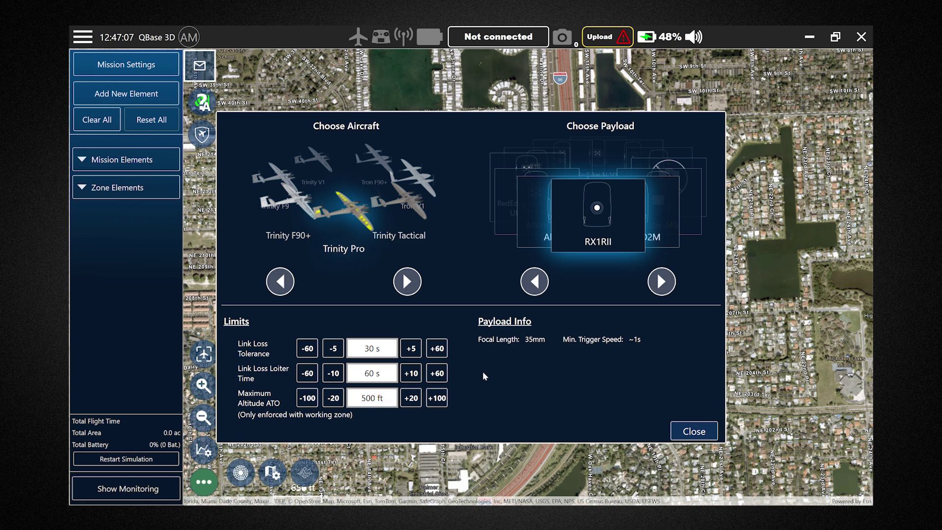
left_click(667, 287)
left_click(665, 287)
left_click(664, 286)
left_click(663, 284)
left_click(662, 283)
left_click(705, 431)
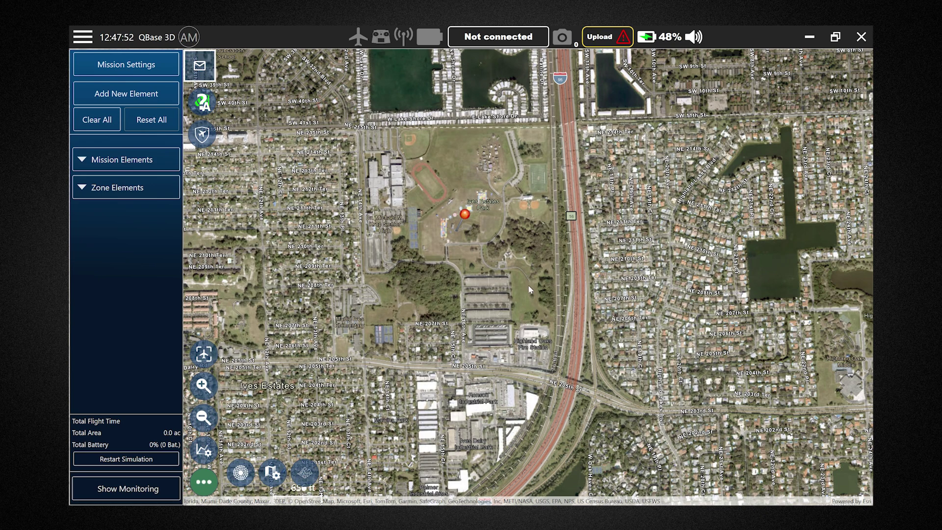
Add a Takeoff / Landing element with its home point on the open grass just south of the colourful inflatables in the park
left_click_drag(410, 225, 416, 246)
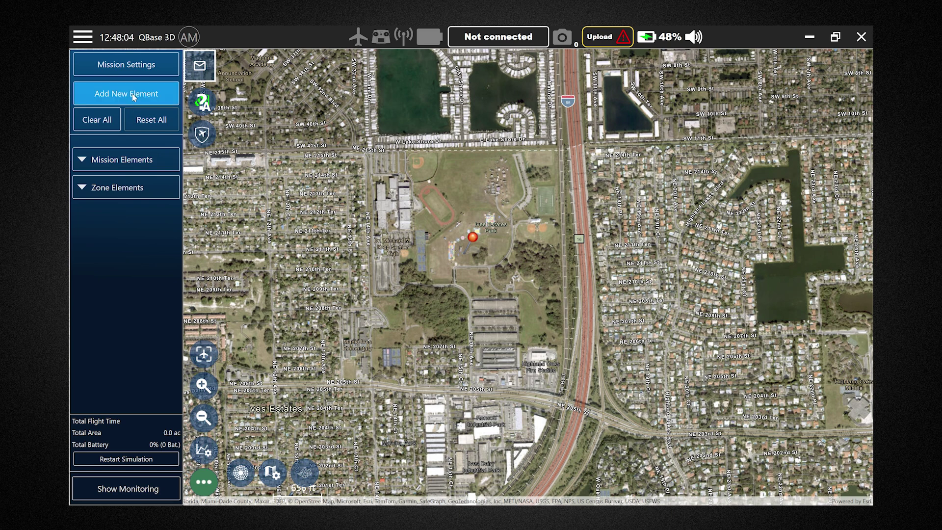
left_click(132, 96)
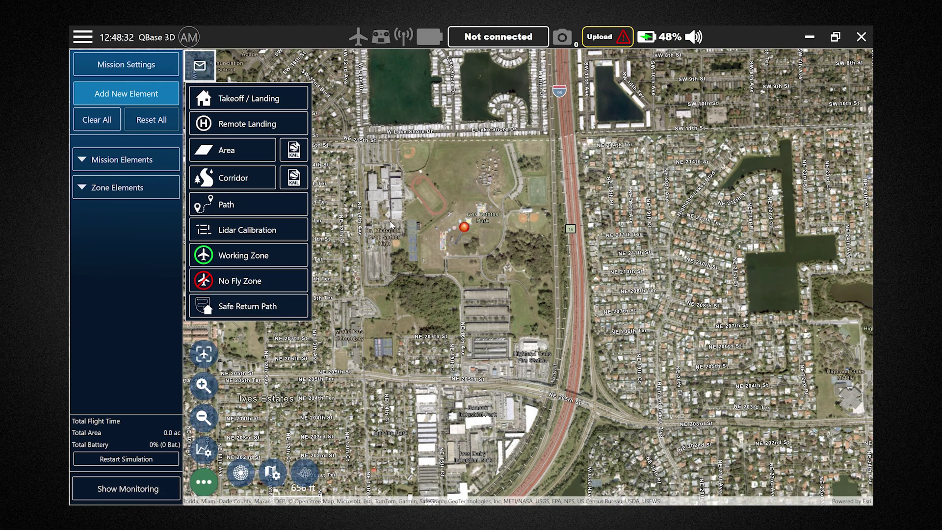
scroll(392, 224, "down", 2)
scroll(397, 253, "up", 2)
scroll(398, 253, "up", 2)
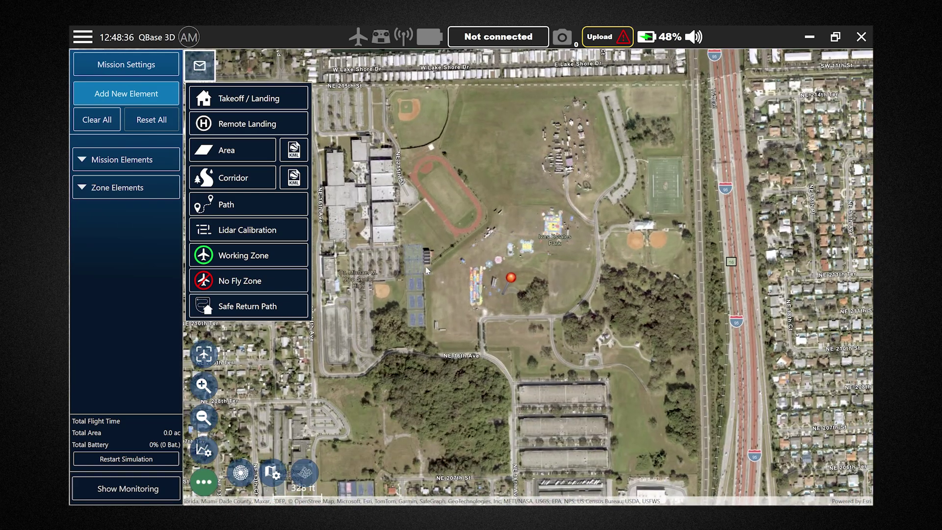
scroll(464, 243, "up", 2)
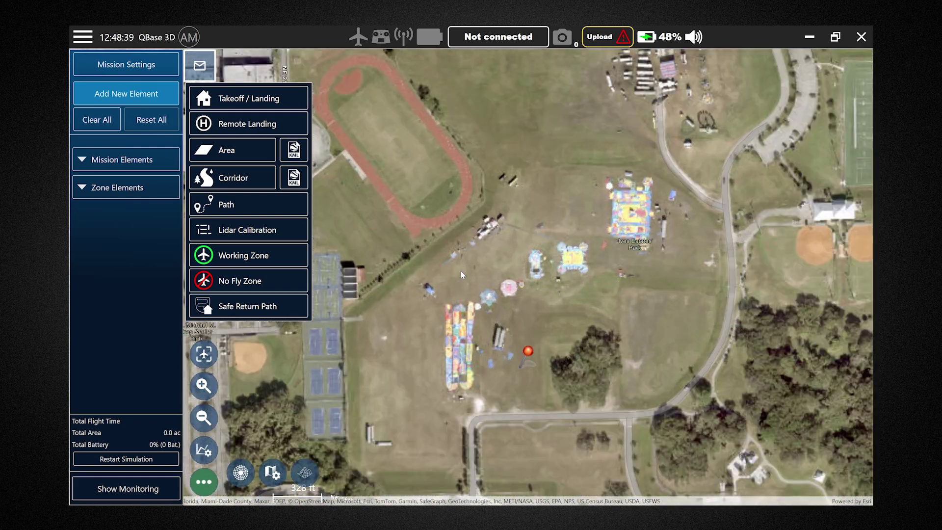
scroll(476, 258, "up", 2)
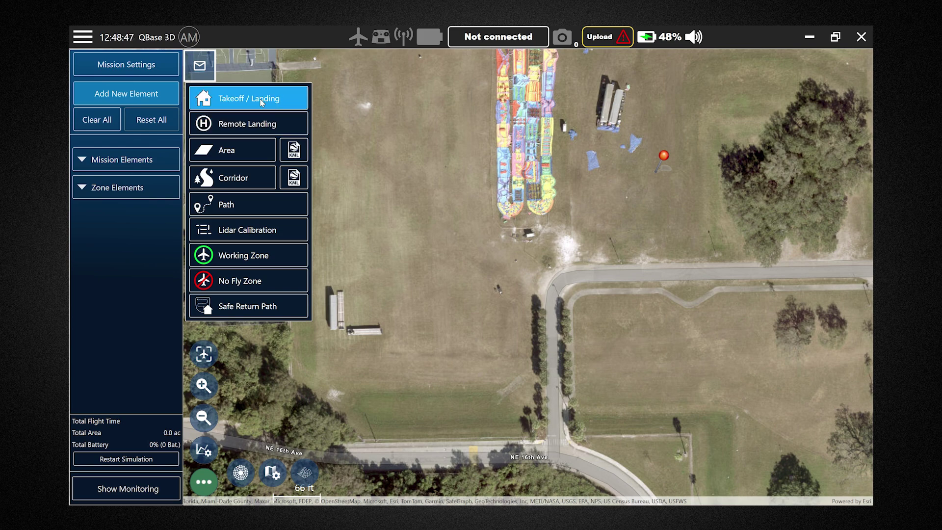
left_click(245, 101)
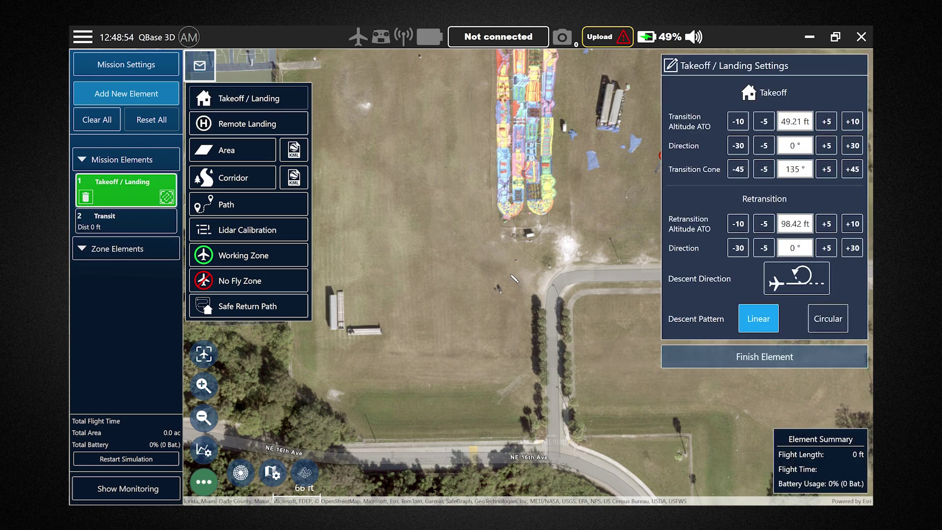
scroll(506, 290, "up", 3)
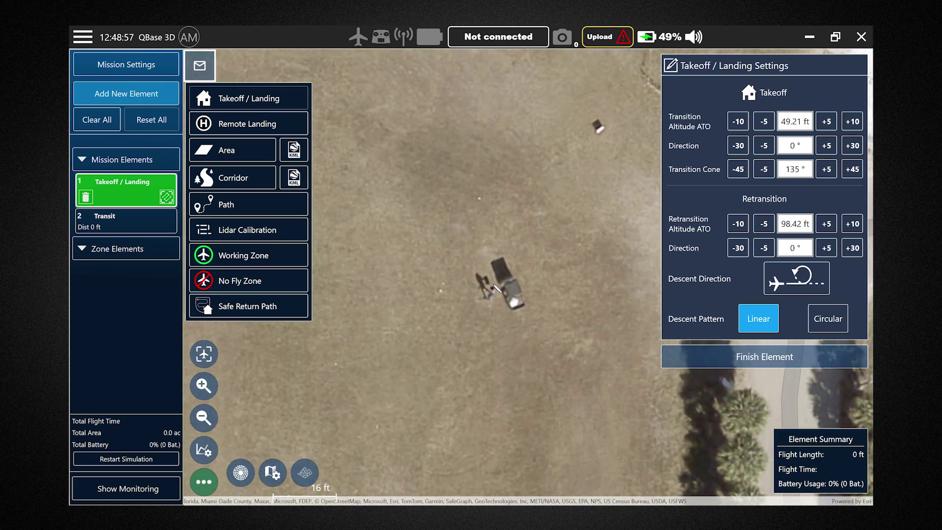
scroll(450, 251, "down", 3)
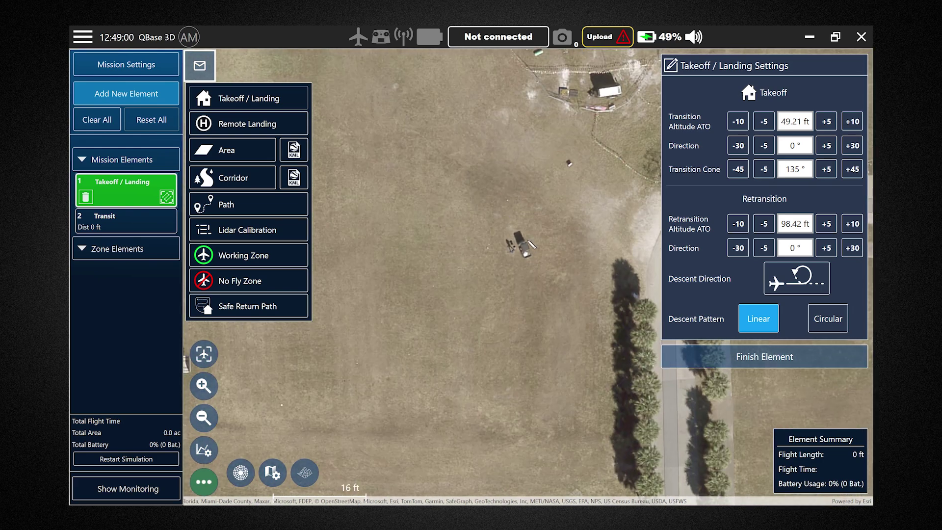
left_click(433, 237)
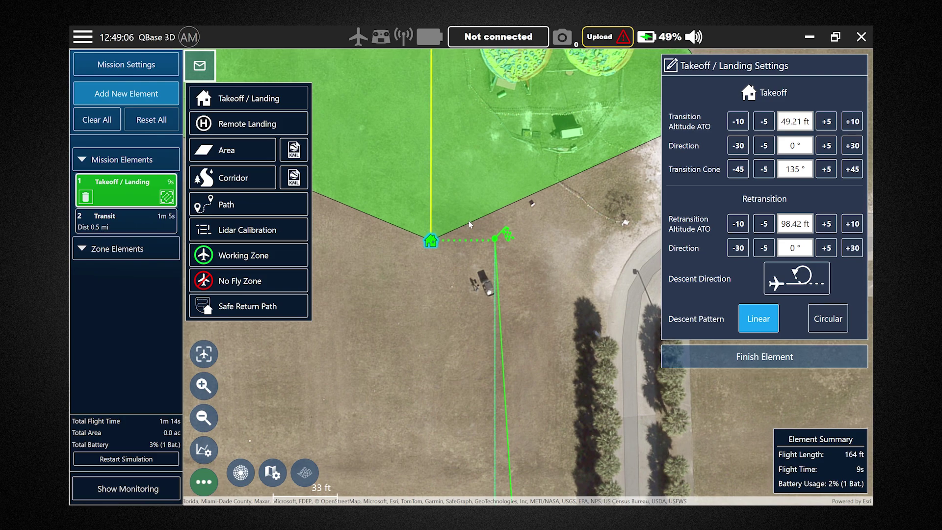
Examine the takeoff transition cone, the transit route and the landing approach around the home point
scroll(471, 222, "down", 3)
left_click_drag(472, 221, 529, 221)
scroll(528, 221, "down", 5)
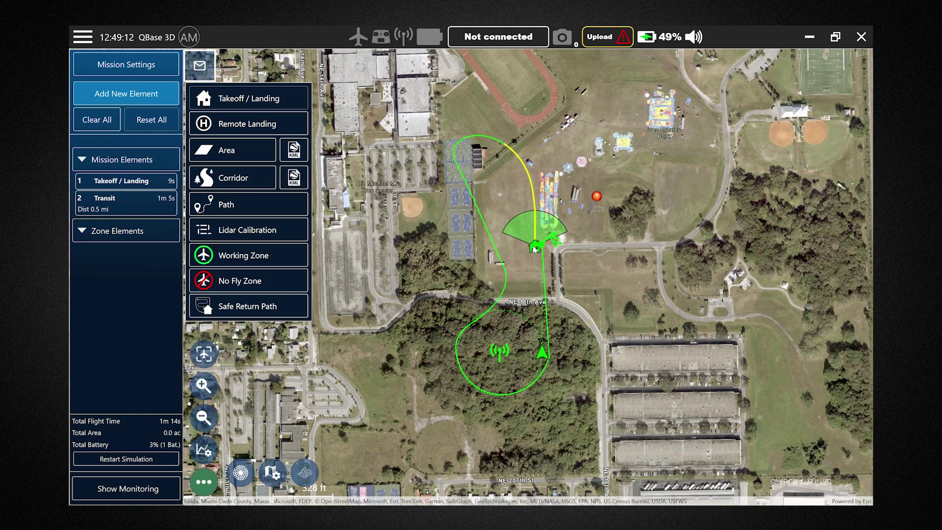
scroll(575, 240, "up", 5)
left_click(564, 246)
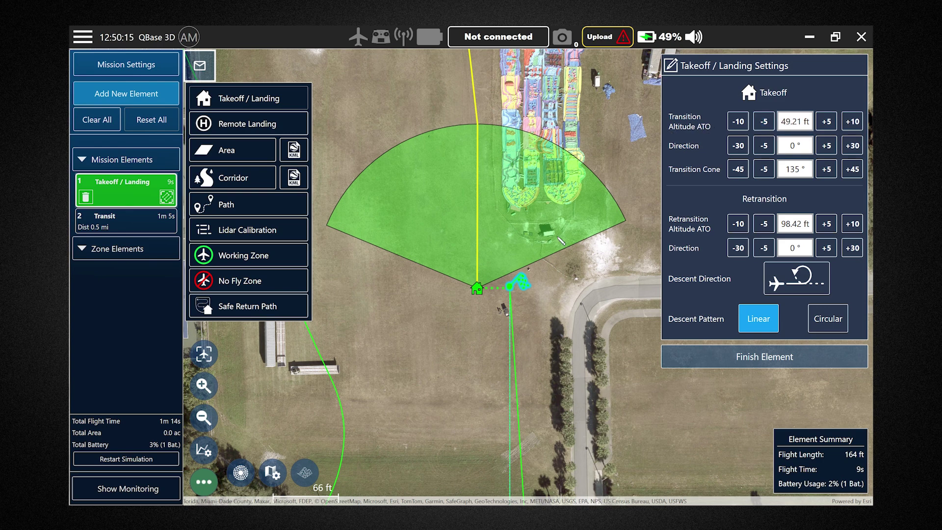
scroll(555, 241, "down", 5)
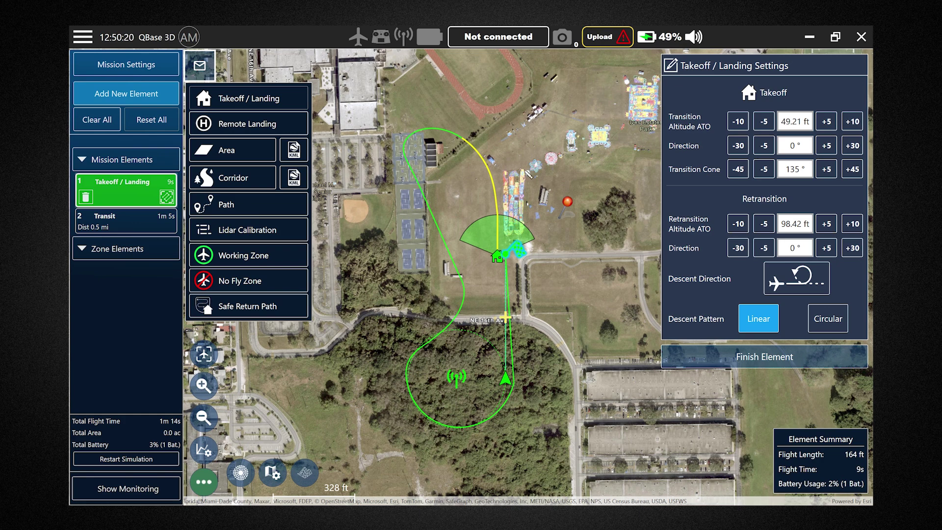
left_click_drag(584, 262, 557, 260)
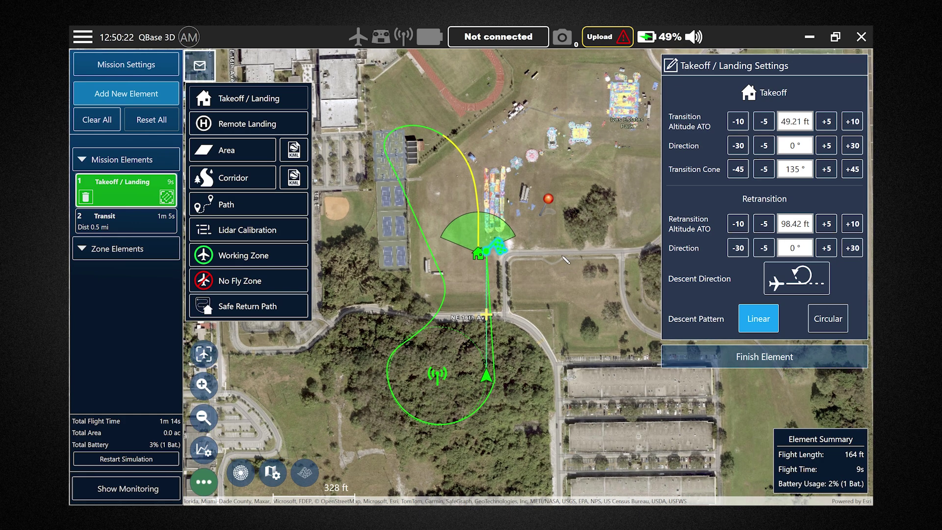
left_click(533, 256)
scroll(488, 264, "up", 3)
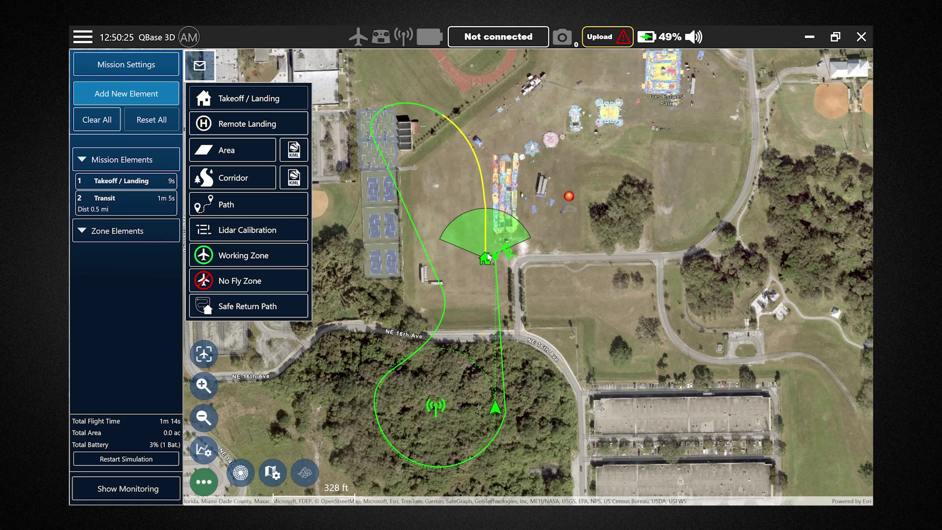
Set the takeoff transition altitude ATO of the Takeoff / Landing element to 75 ft
left_click(484, 264)
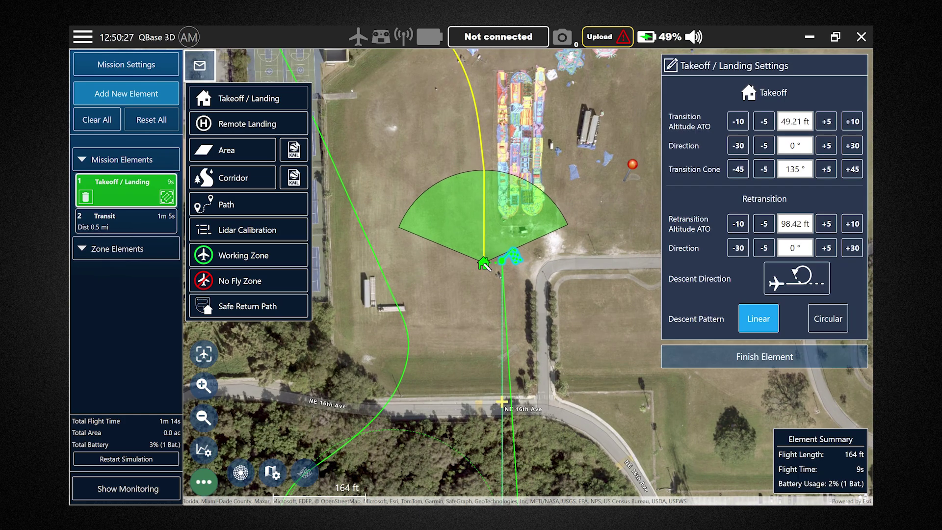
left_click(793, 124)
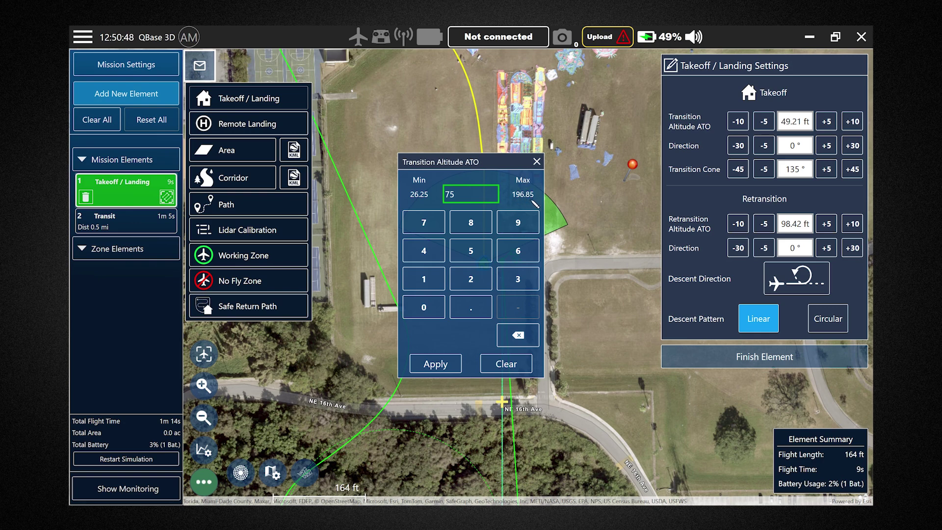
left_click_drag(481, 182, 511, 110)
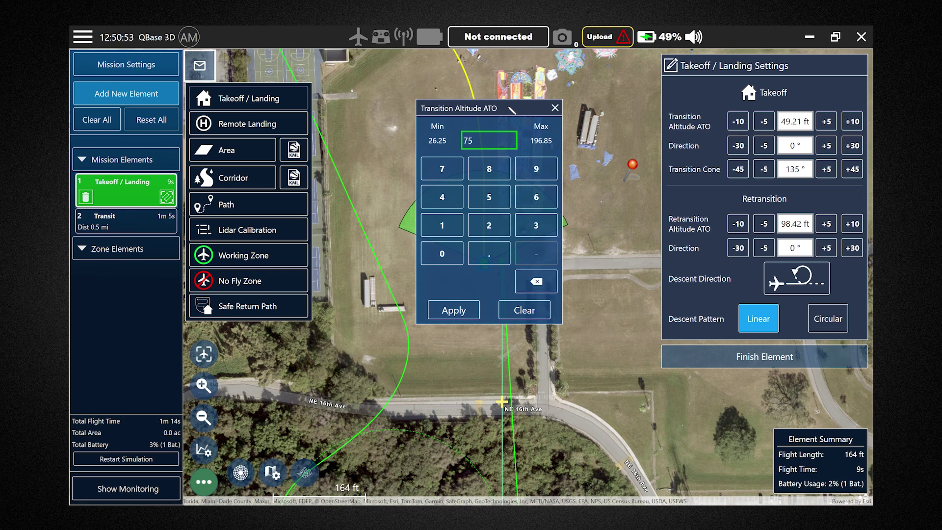
left_click_drag(511, 110, 524, 111)
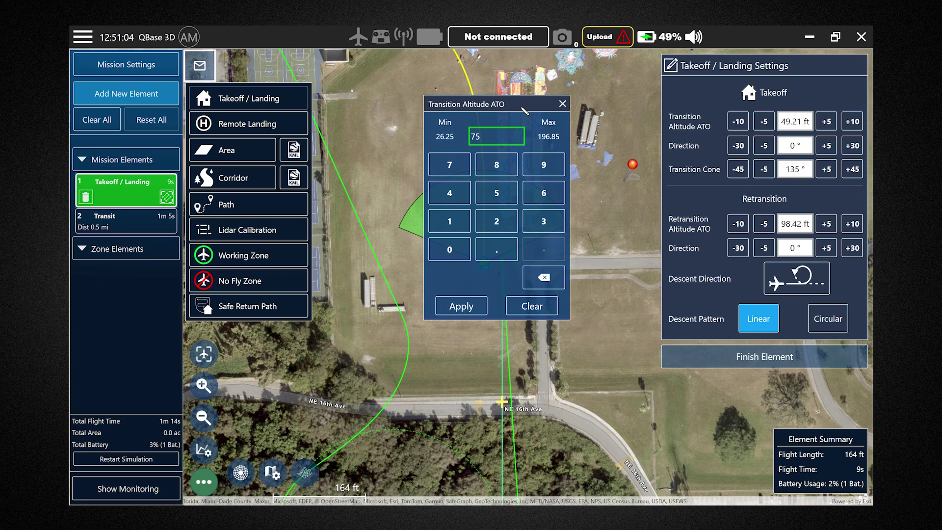
left_click_drag(524, 110, 561, 114)
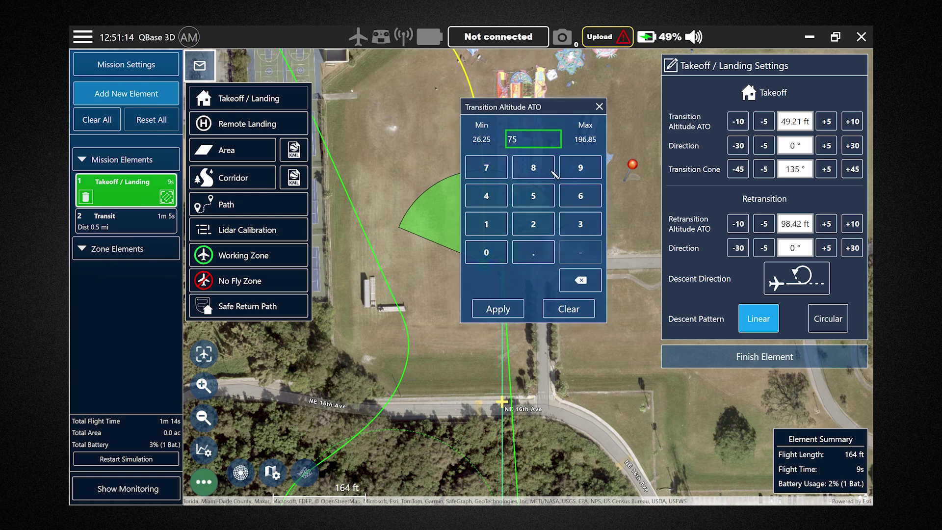
left_click(498, 309)
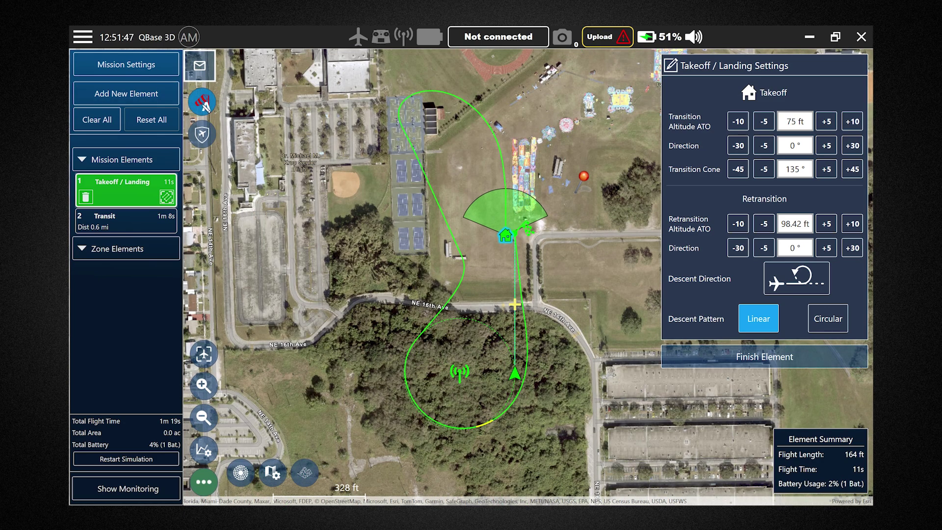
Show the wind direction and speed for the mission location
left_click(202, 101)
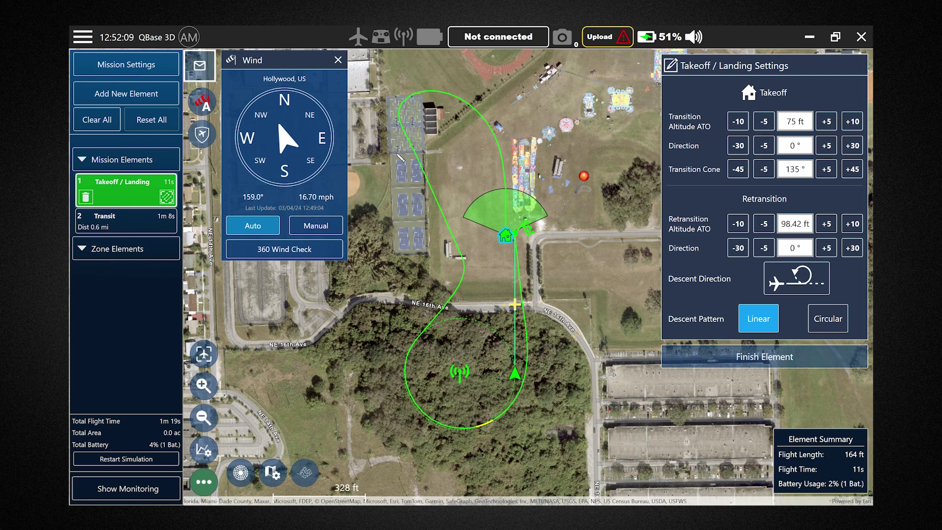
left_click_drag(561, 226, 552, 228)
left_click(553, 228)
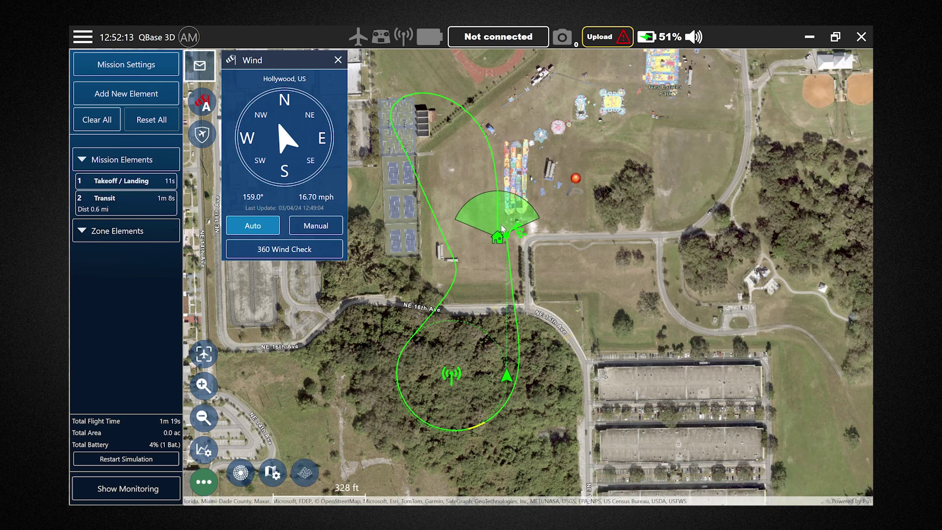
Set the takeoff direction of the Takeoff / Landing element to 140°
left_click(500, 239)
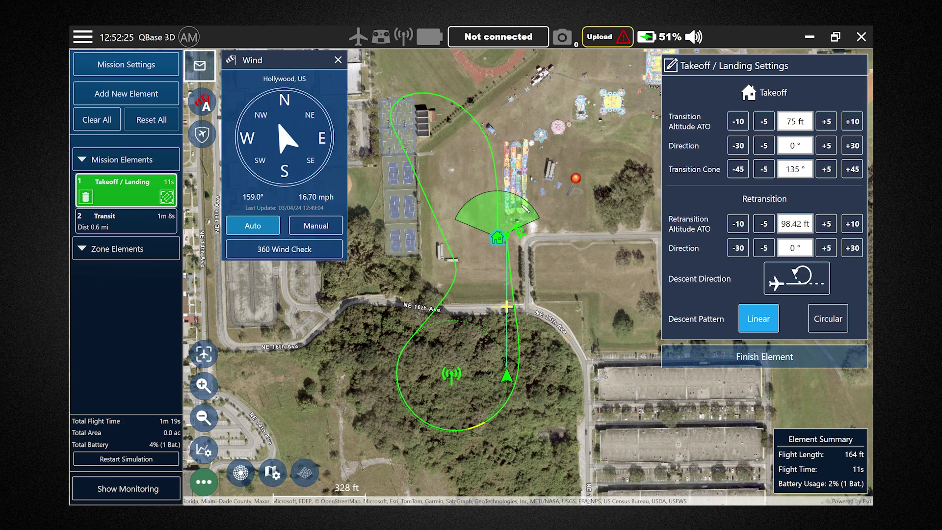
double_click(826, 146)
double_click(826, 146)
double_click(826, 146)
triple_click(826, 145)
triple_click(827, 147)
triple_click(827, 147)
triple_click(827, 147)
triple_click(827, 146)
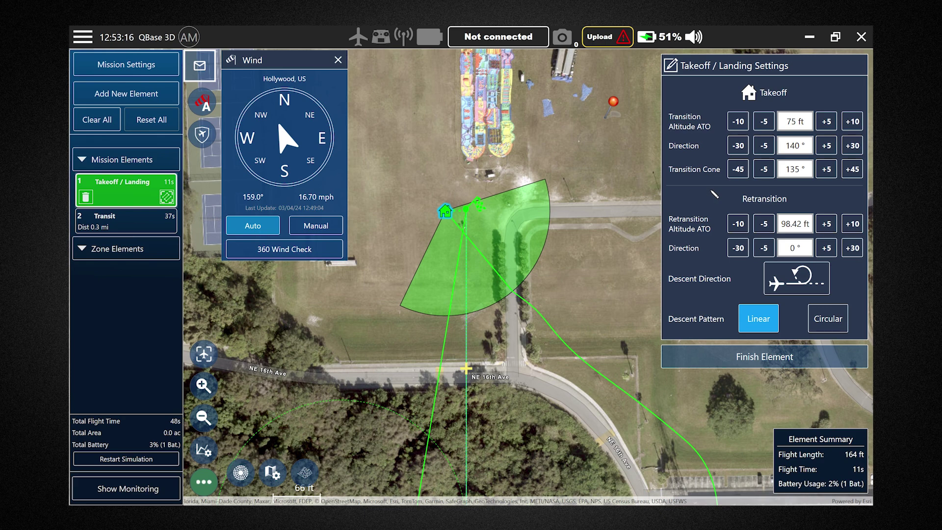
Try narrowing the takeoff transition cone to its minimum of 60°
triple_click(764, 170)
triple_click(763, 170)
triple_click(764, 170)
triple_click(763, 170)
triple_click(763, 170)
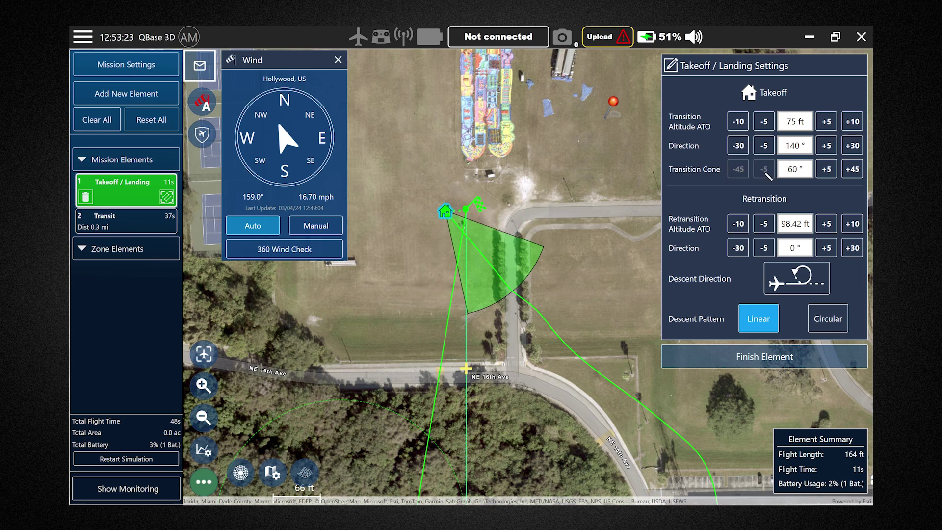
Try widening the takeoff transition cone to a full 360° around the home point
double_click(852, 170)
double_click(852, 170)
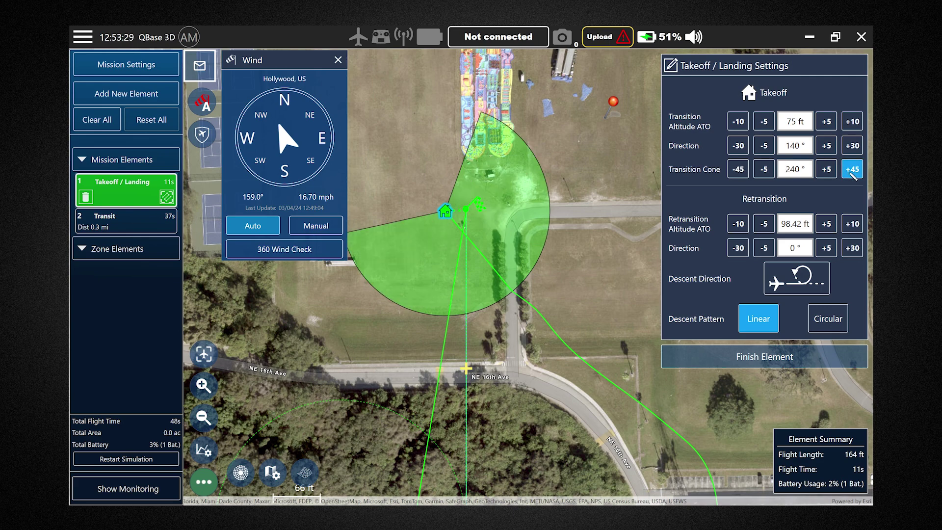
double_click(852, 170)
left_click(852, 169)
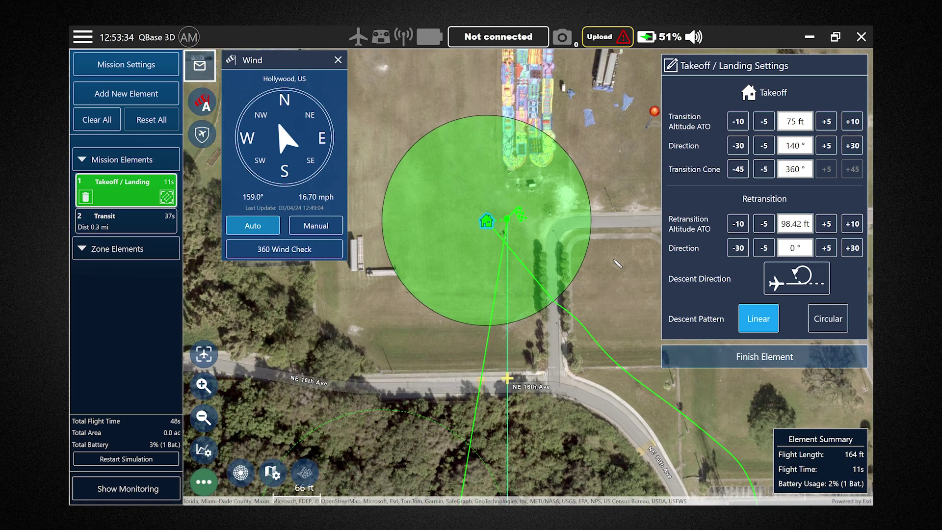
Set the takeoff transition cone to 100°
double_click(764, 170)
left_click(764, 169)
double_click(764, 169)
double_click(764, 170)
double_click(764, 169)
double_click(764, 169)
left_click(763, 169)
double_click(764, 170)
double_click(763, 170)
double_click(738, 169)
double_click(738, 169)
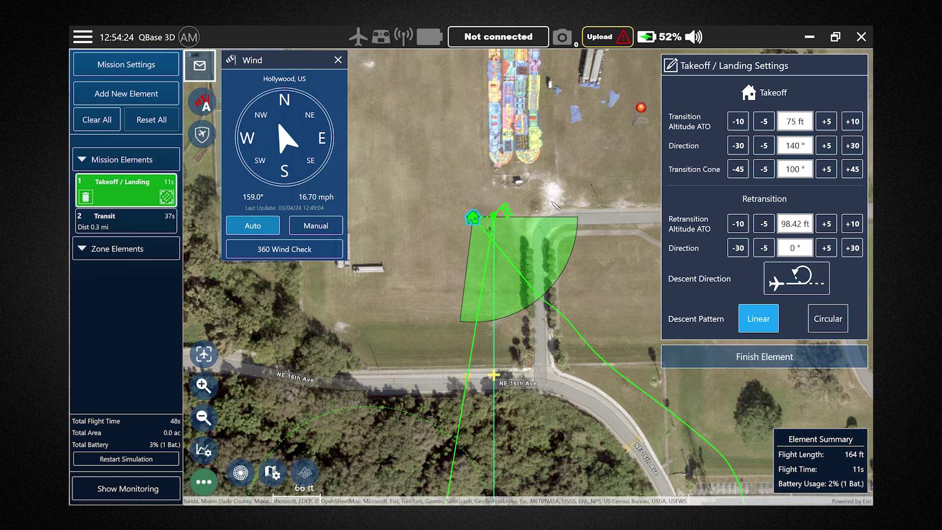
Set the retransition altitude ATO for the landing to 75 ft
left_click_drag(556, 206, 546, 208)
left_click(795, 223)
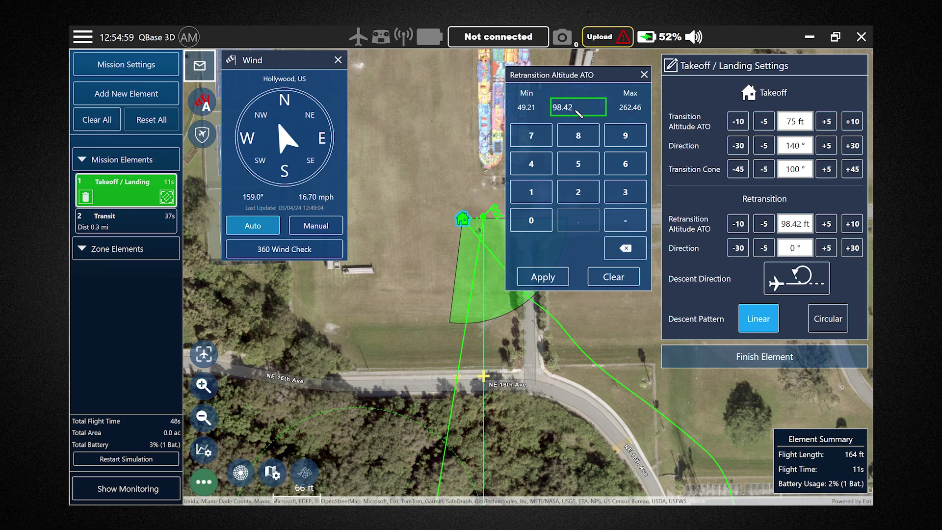
double_click(577, 111)
key("BackSpace")
key("BackSpace")
key("BackSpace")
key("BackSpace")
type("75")
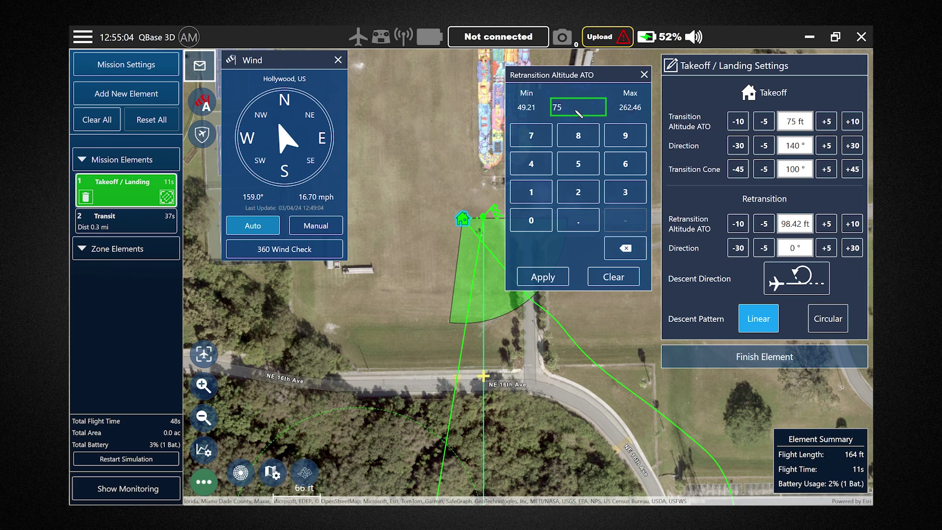
left_click_drag(609, 79, 569, 91)
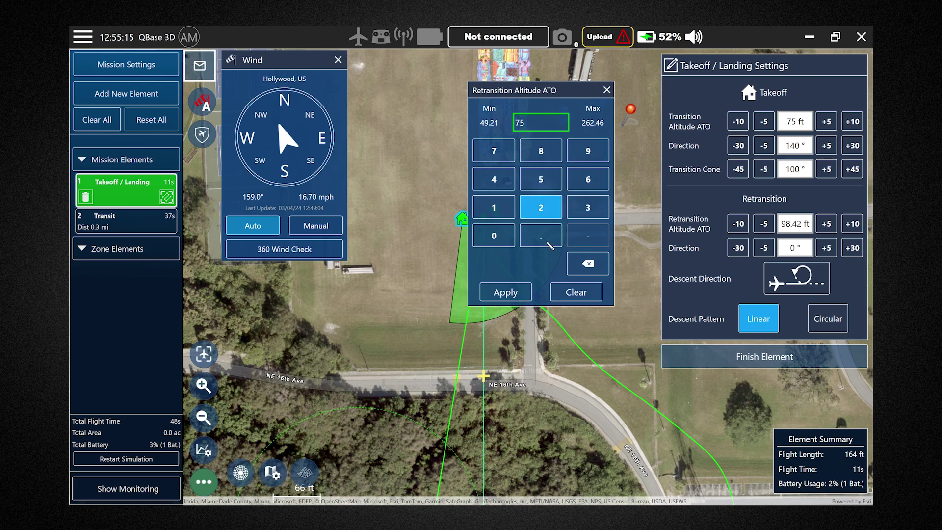
left_click(506, 292)
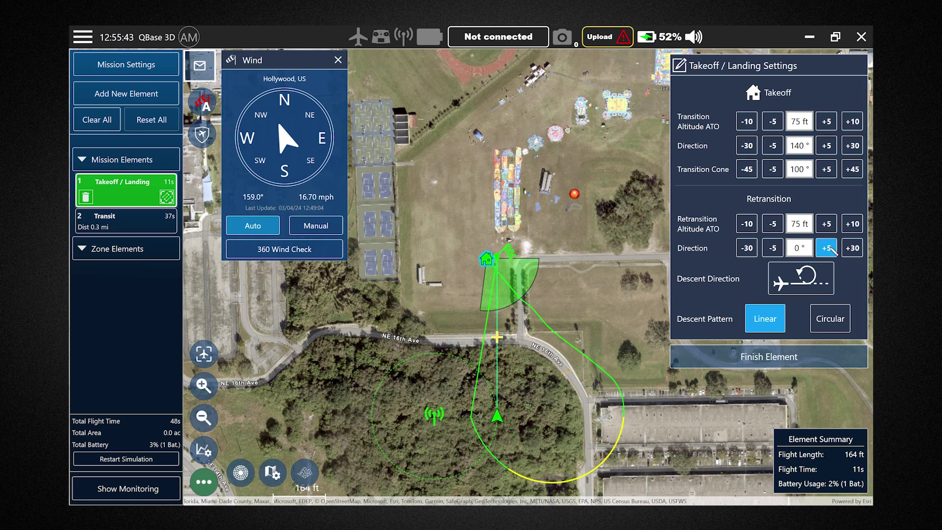
Set the retransition direction to 185° so the landing approach comes from north of the home point
left_click(827, 247)
left_click(827, 247)
left_click(827, 248)
left_click(827, 248)
left_click(827, 248)
left_click(827, 247)
left_click(827, 248)
left_click(827, 248)
left_click(826, 248)
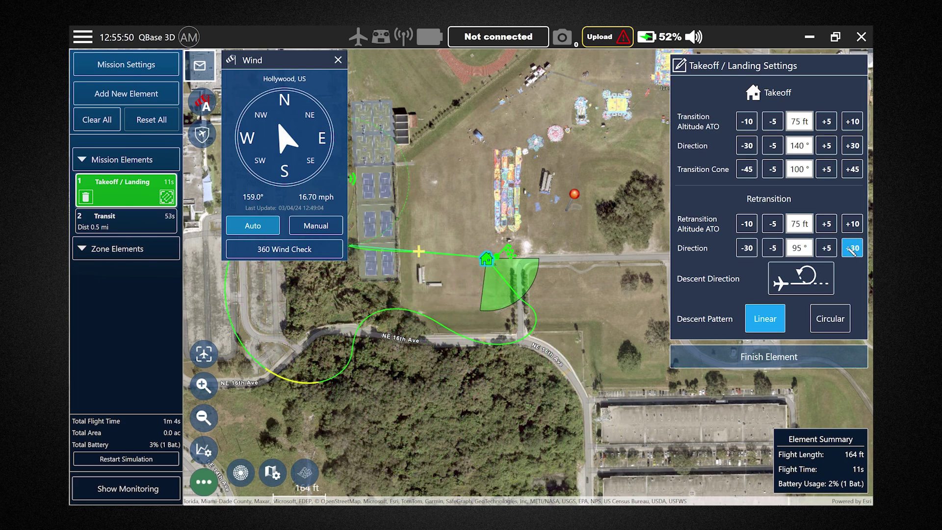
double_click(852, 247)
left_click(826, 248)
scroll(570, 253, "down", 2)
left_click(852, 248)
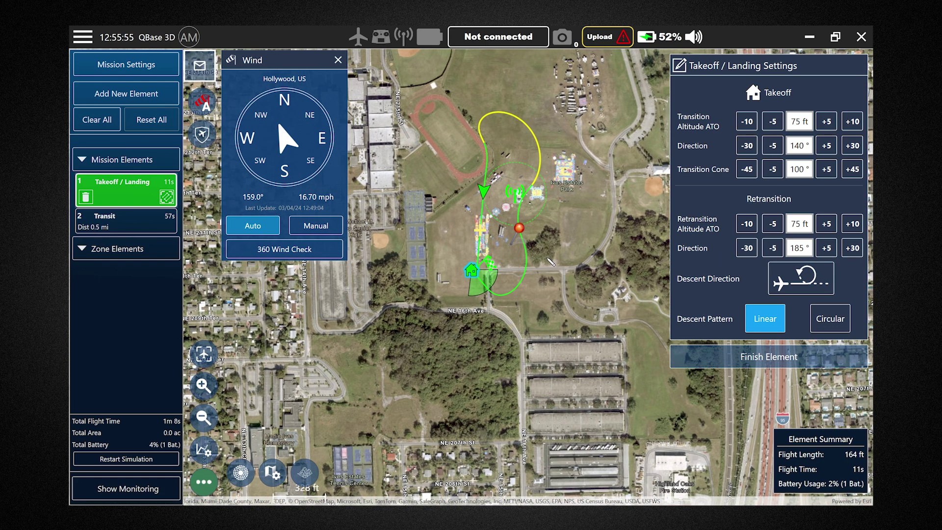
Examine the transit route, the loiter circle and the landing approach north of the home point
scroll(551, 253, "up", 2)
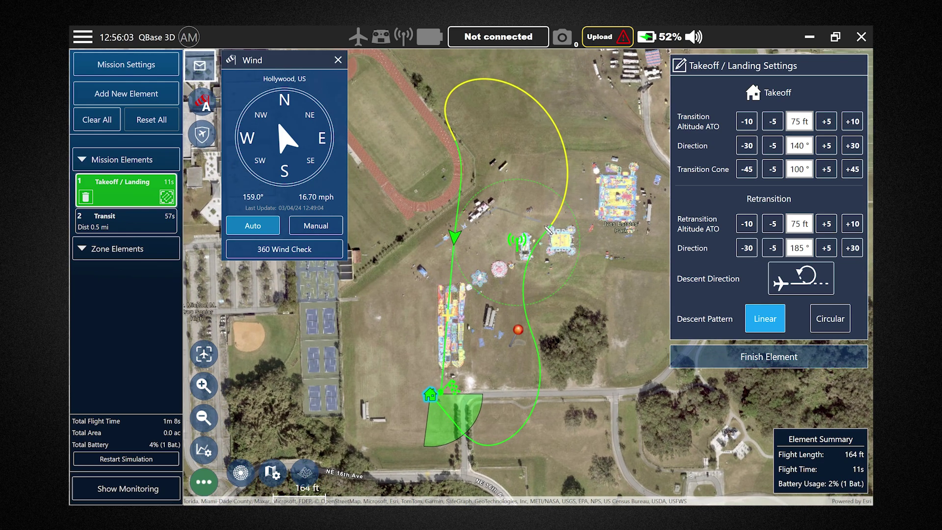
left_click(515, 234)
scroll(513, 235, "up", 3)
scroll(513, 262, "down", 2)
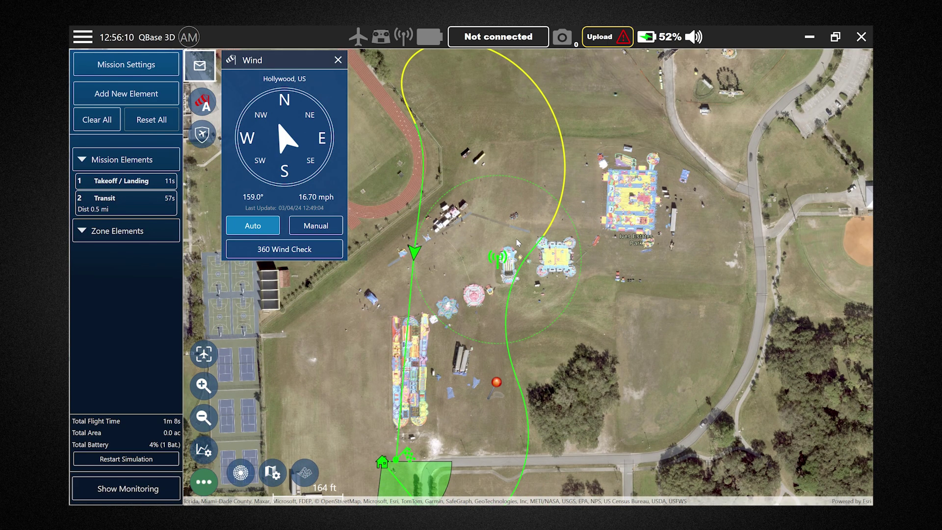
scroll(513, 267, "down", 2)
scroll(505, 232, "down", 1)
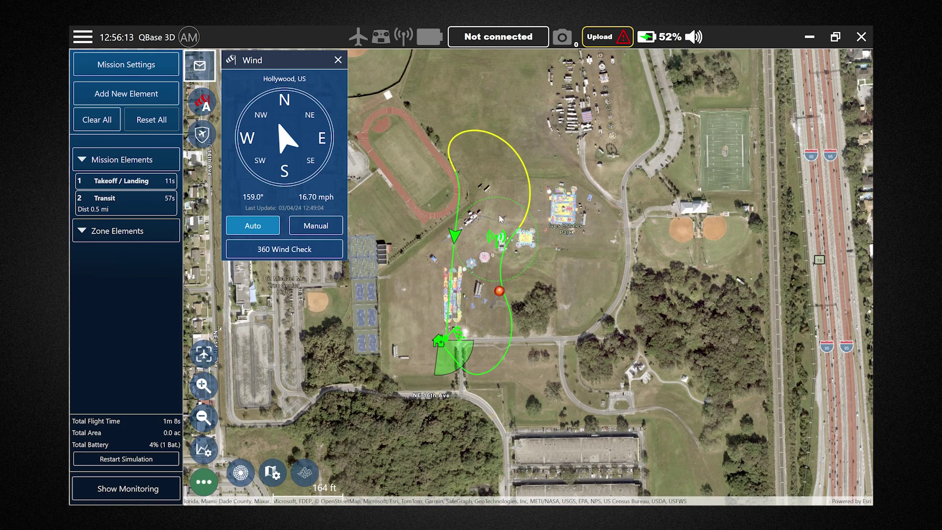
scroll(498, 221, "down", 1)
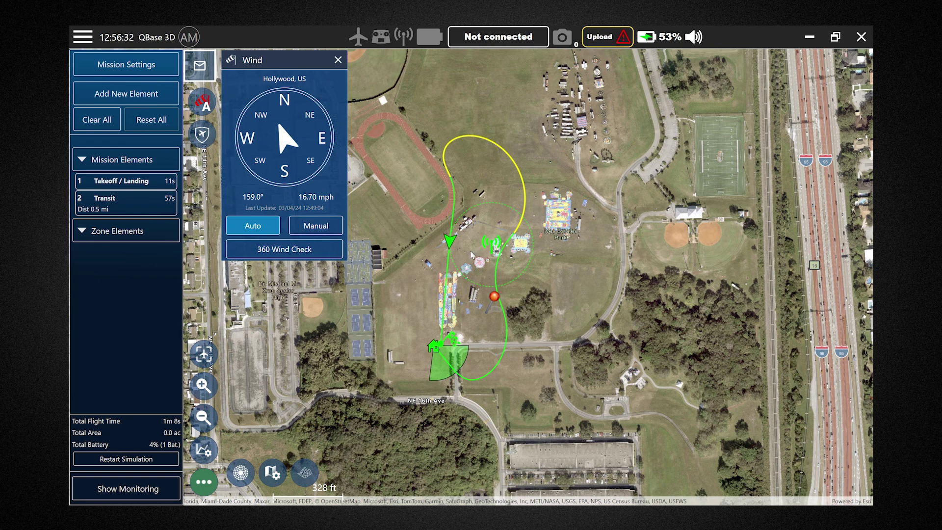
Try the Circular descent pattern for the Takeoff / Landing element
left_click(129, 182)
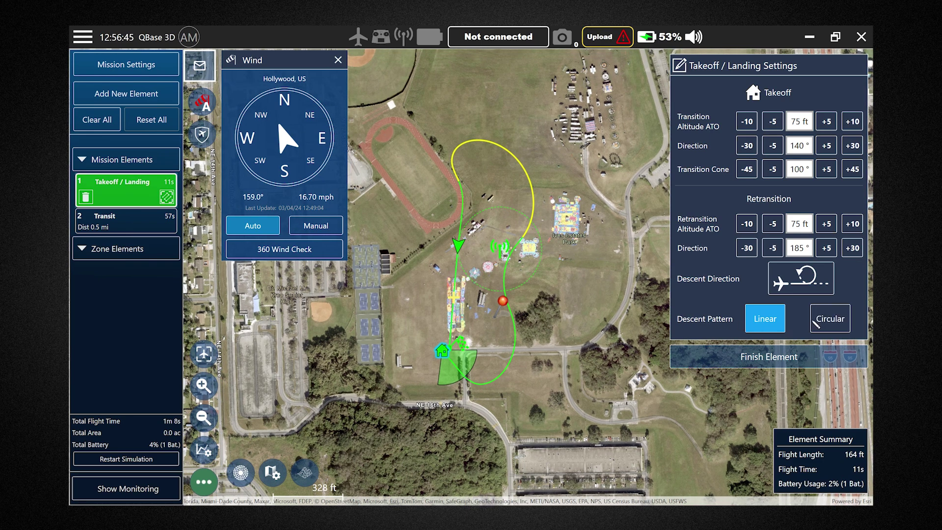
left_click(566, 301)
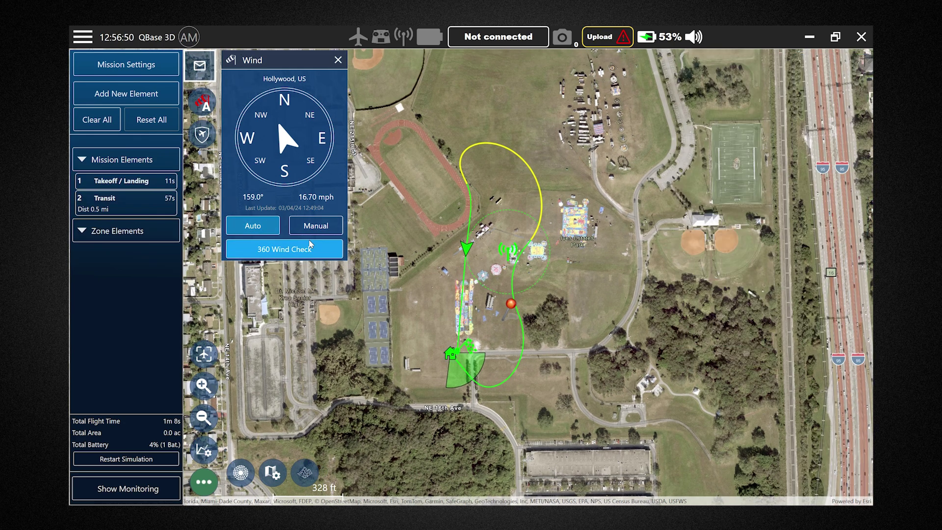
left_click(122, 182)
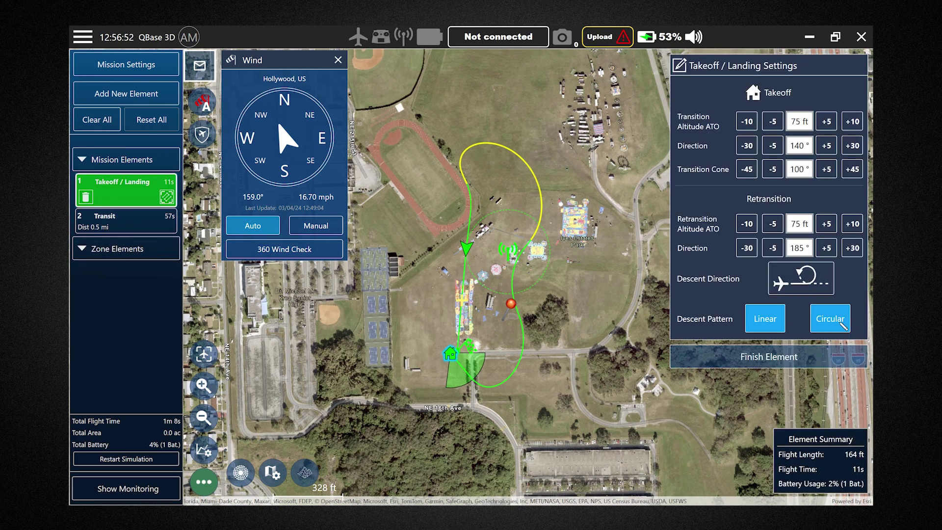
left_click(832, 320)
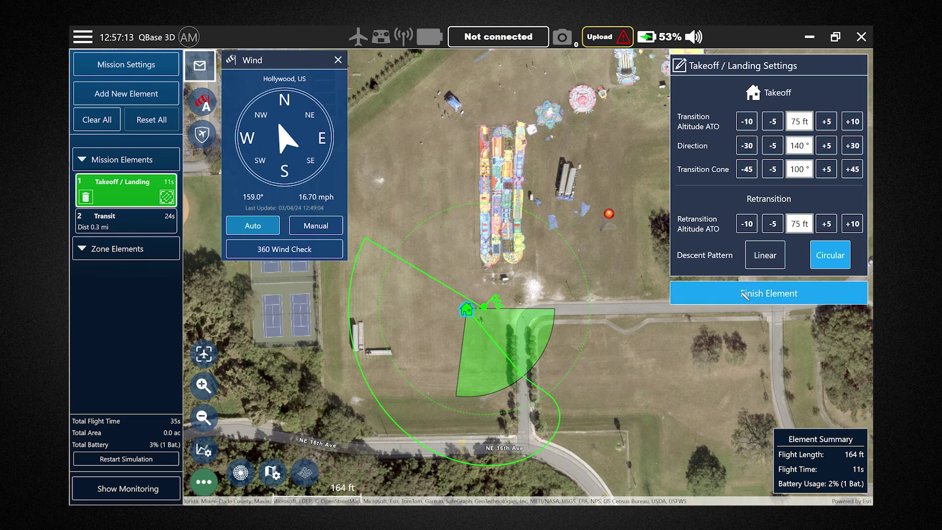
Return the descent pattern to Linear and finish the Takeoff / Landing element
left_click(764, 263)
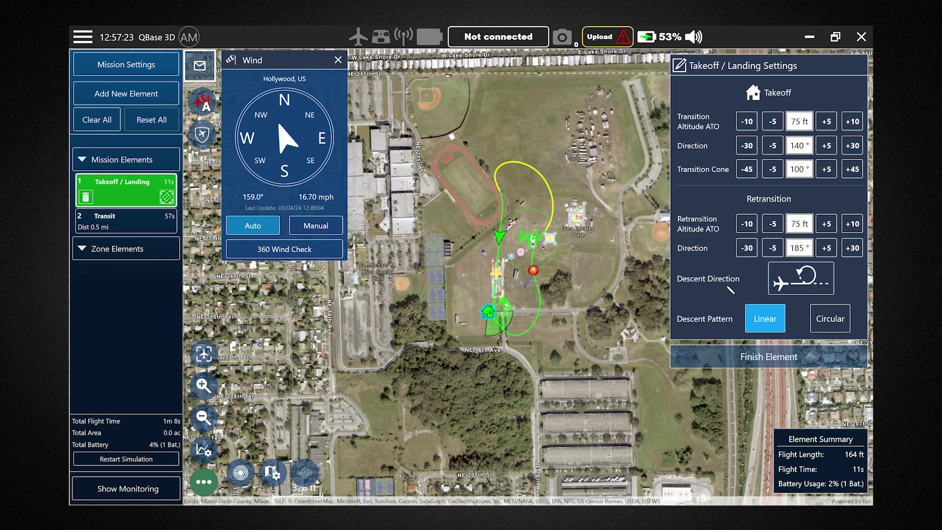
left_click(756, 361)
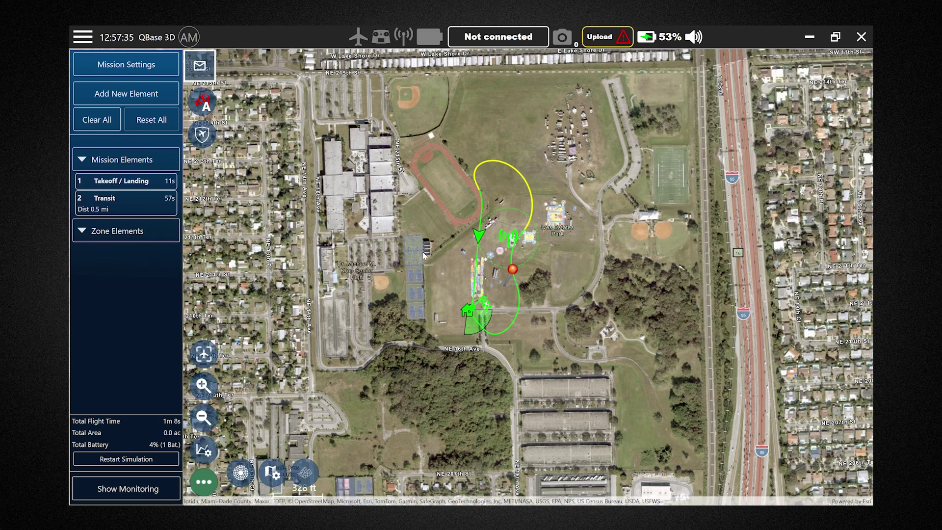
Add an Area element and outline a survey area of about 10.6 ac over the park grounds north of the home point
left_click(129, 99)
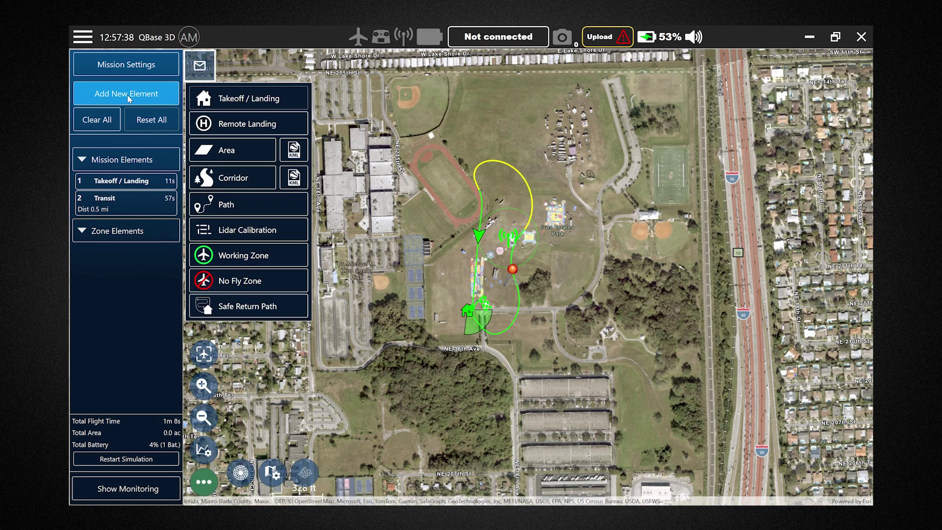
left_click(229, 156)
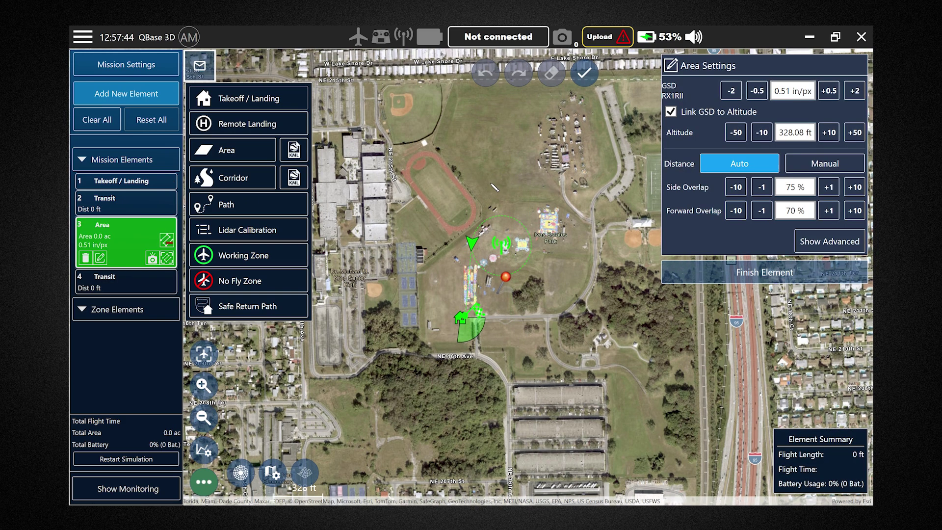
left_click(441, 111)
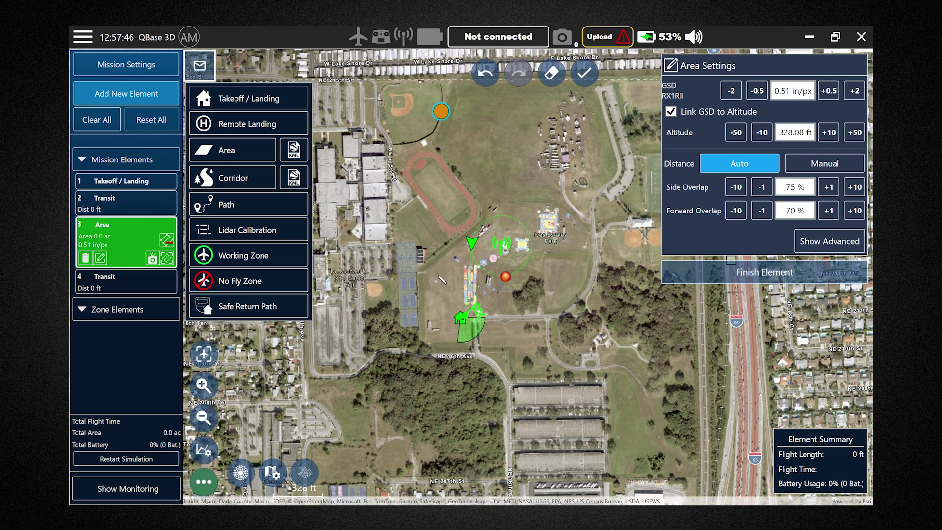
left_click(436, 302)
left_click(625, 308)
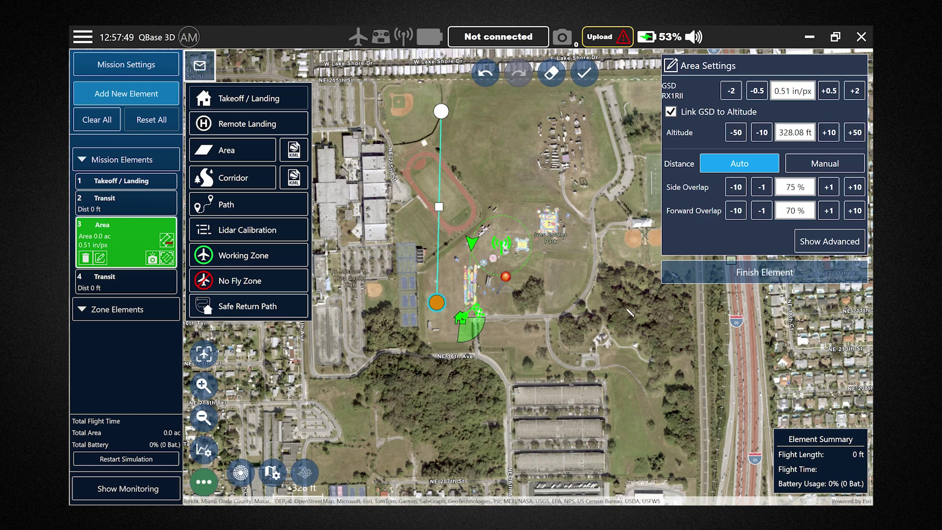
left_click(615, 105)
scroll(624, 181, "down", 2)
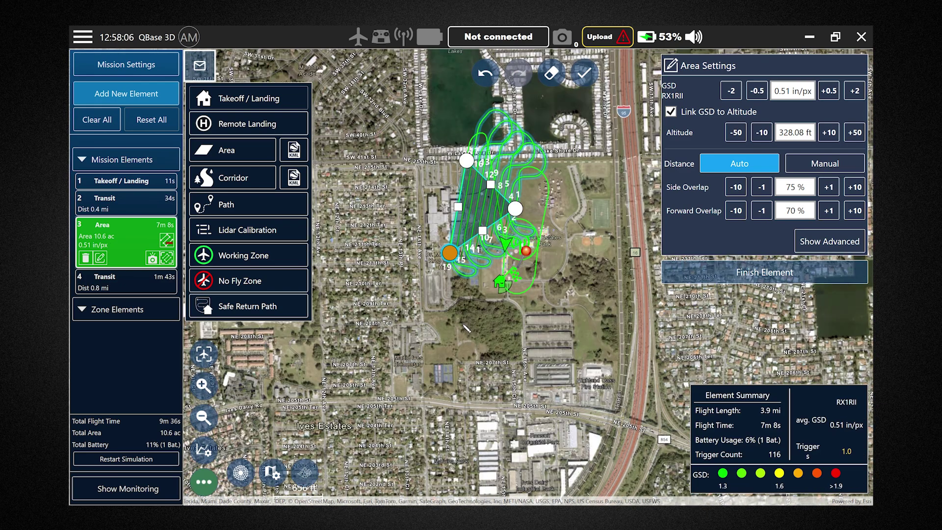
Reshape the survey area's corners into a four-sided block of about 40.4 ac over the park grounds north of the home point
left_click(461, 323)
left_click(581, 340)
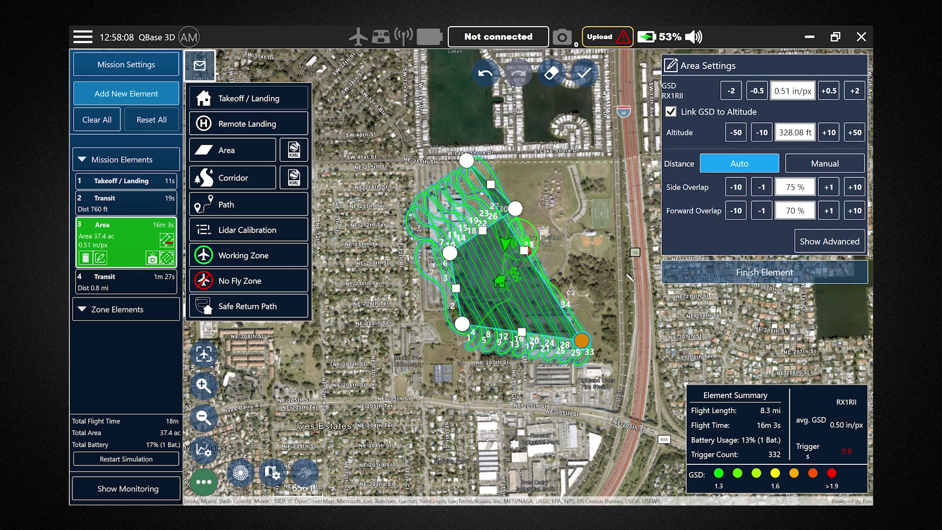
left_click(625, 273)
left_click(614, 166)
left_click(506, 140)
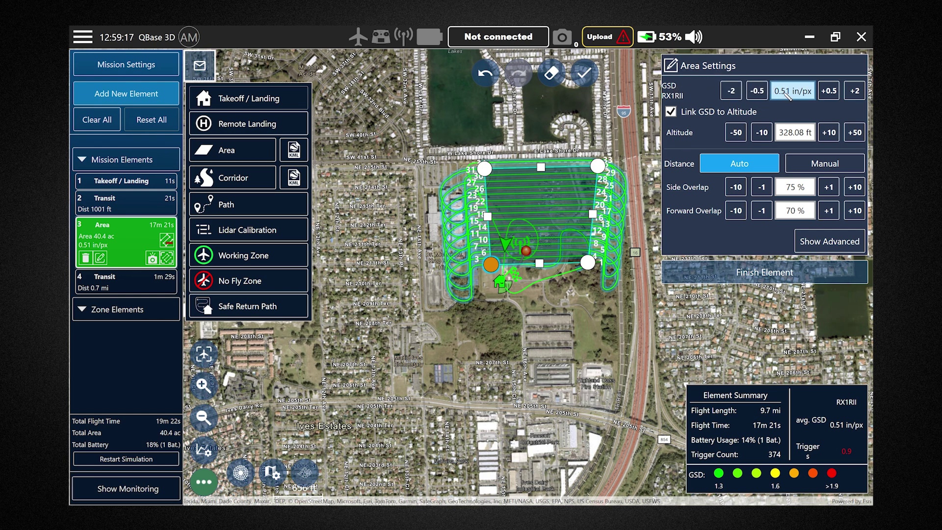
Set the survey area's flight altitude to 250 ft
left_click(791, 134)
type("250")
key("Return")
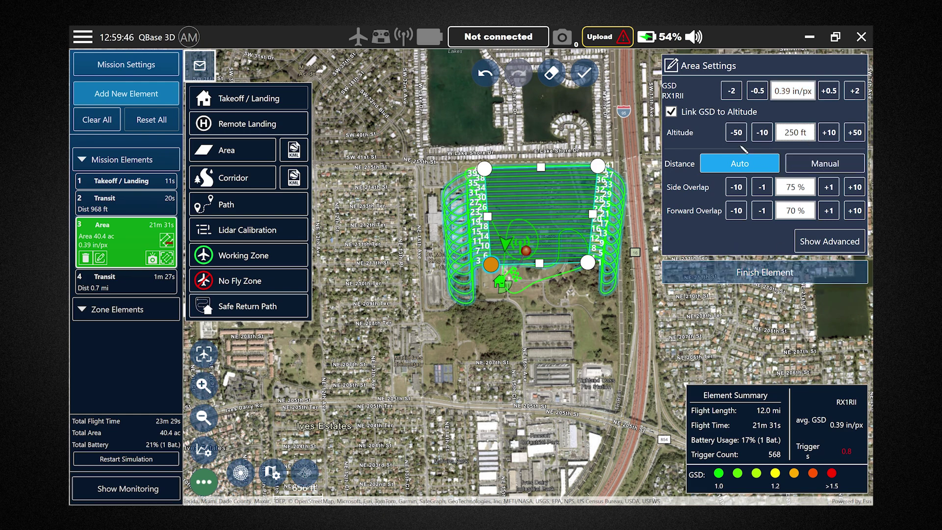
Show the area's advanced settings, switch the direction to Manual and rotate the legs round to a leg direction of 90°
left_click(830, 244)
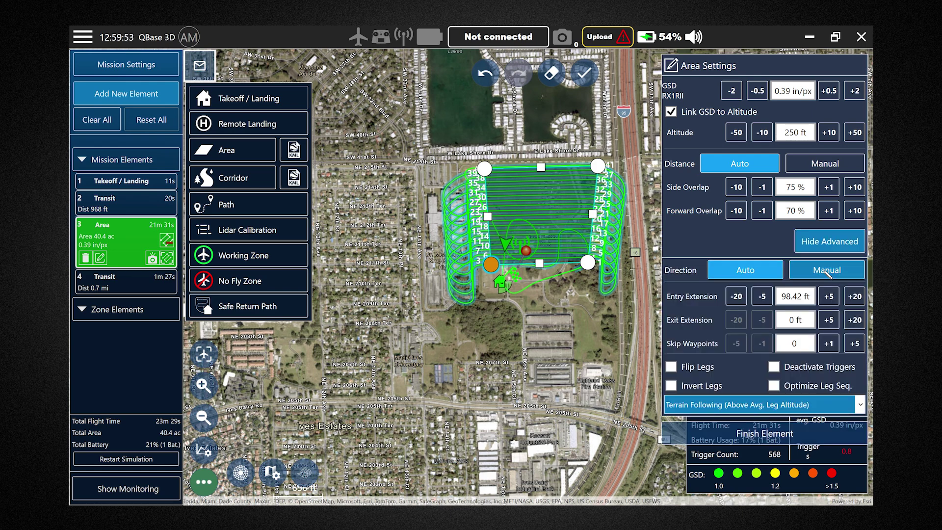
left_click(809, 275)
left_click(828, 293)
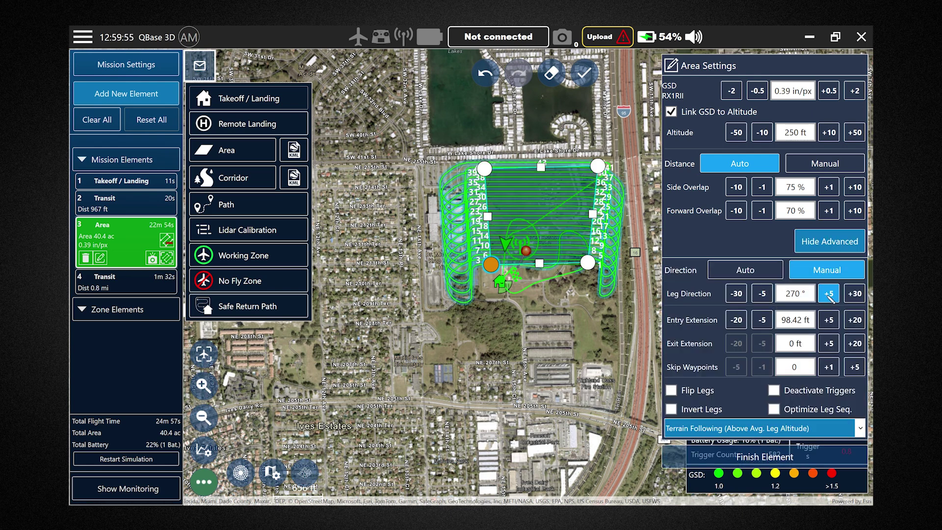
left_click(828, 293)
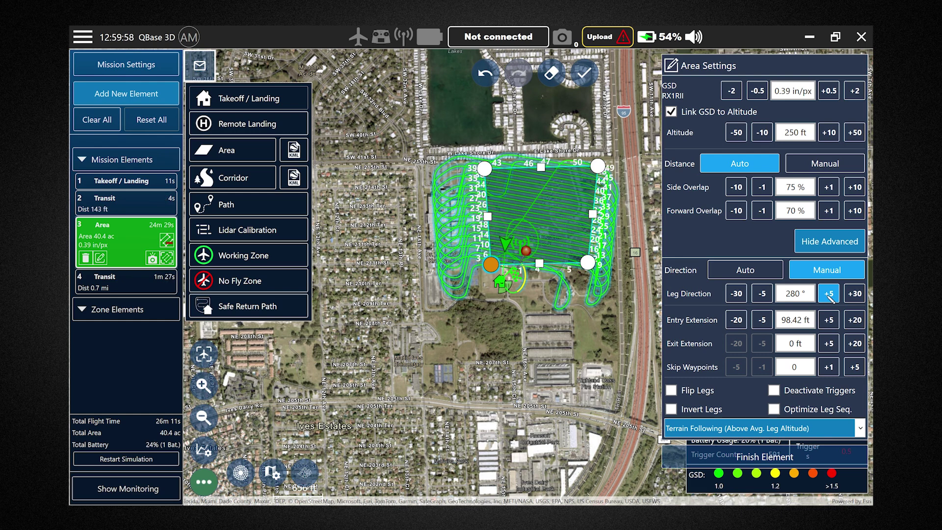
left_click(828, 293)
left_click(828, 293)
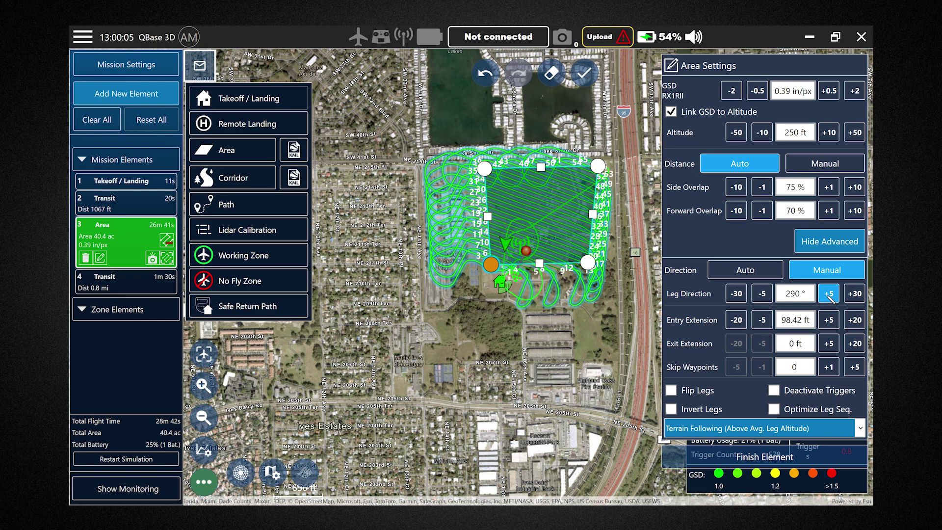
left_click(828, 294)
left_click(828, 293)
left_click(828, 293)
left_click(829, 294)
left_click(829, 293)
left_click(829, 294)
left_click(829, 293)
left_click(828, 294)
left_click(828, 294)
left_click(829, 294)
left_click(828, 293)
left_click(828, 294)
left_click(829, 294)
left_click(828, 294)
left_click(829, 294)
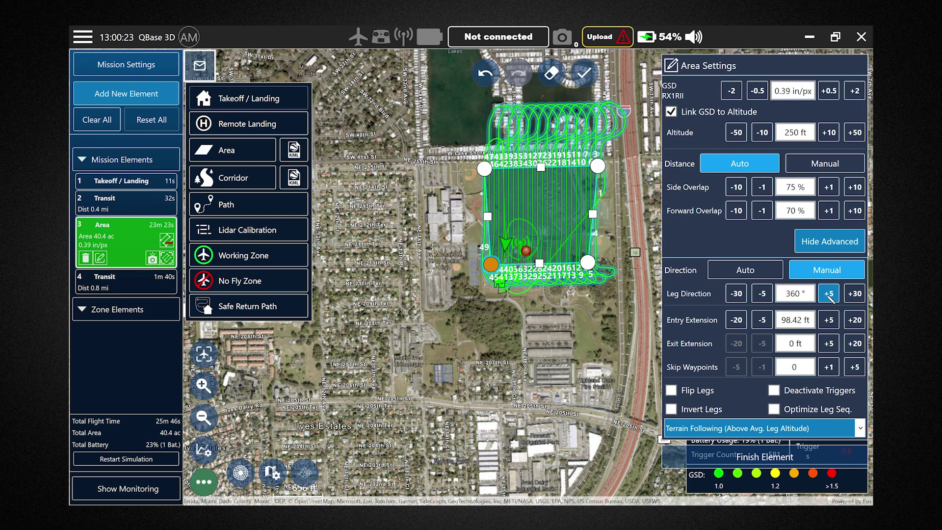
left_click(829, 294)
left_click(829, 293)
left_click(829, 294)
left_click(829, 294)
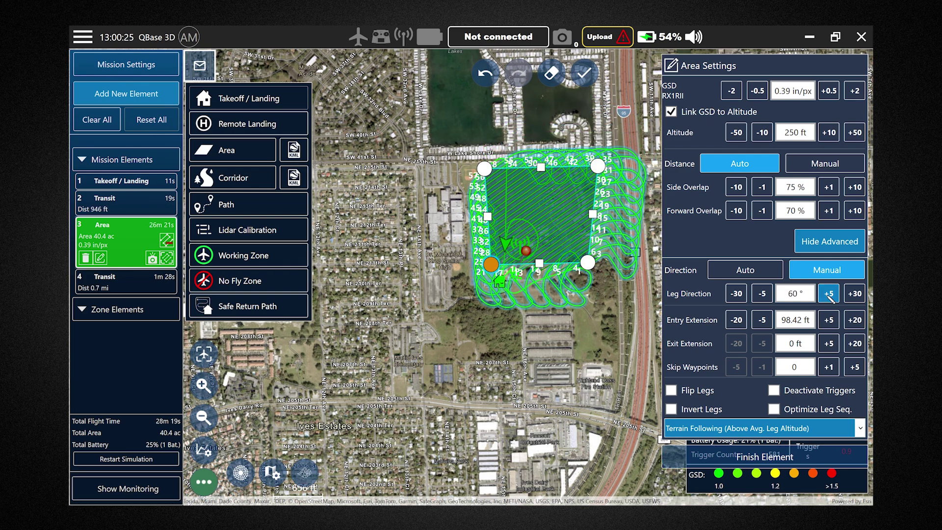
left_click(829, 294)
left_click(829, 294)
left_click(828, 294)
left_click(829, 294)
left_click(828, 294)
left_click(854, 293)
left_click(762, 293)
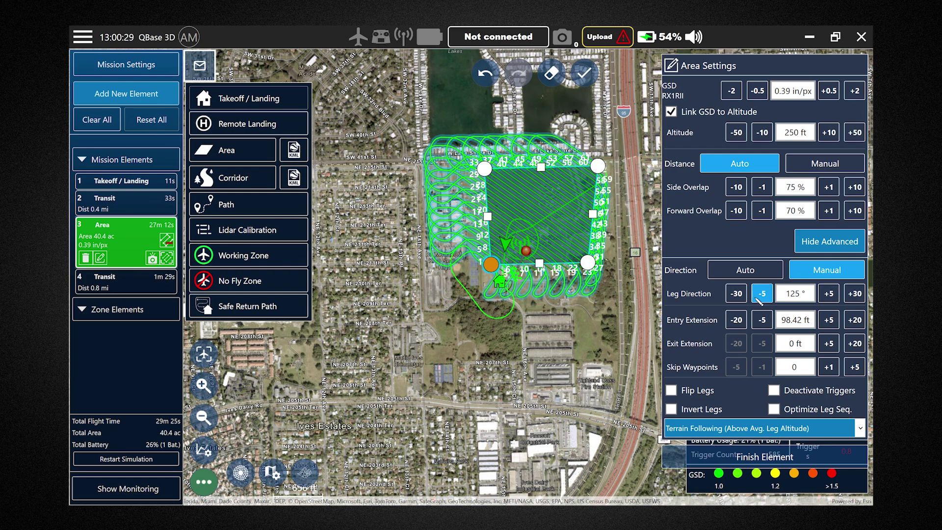
left_click(767, 296)
left_click(767, 296)
left_click(766, 296)
left_click(766, 296)
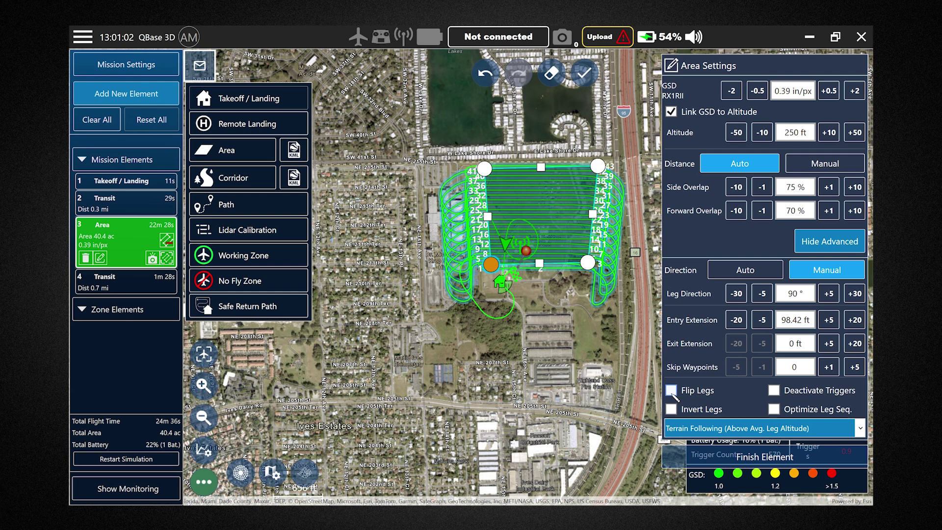
Try the Flip Legs, Invert Legs and Optimize Leg Seq. options on the area, leaving all three off
left_click(670, 390)
left_click(670, 409)
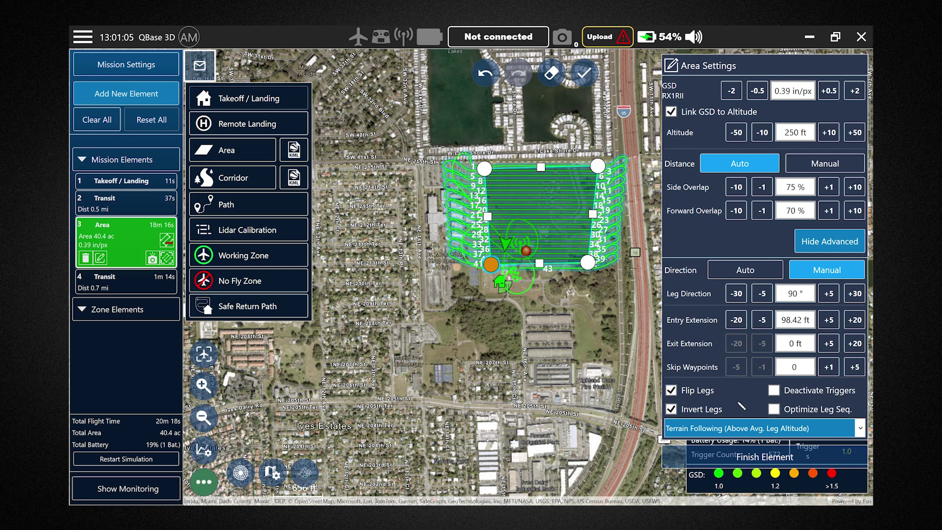
left_click(774, 409)
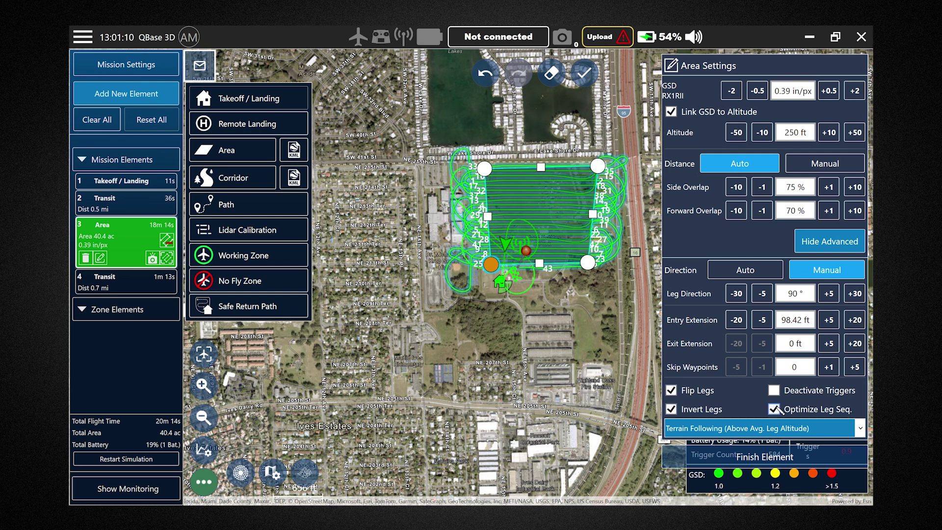
left_click(774, 409)
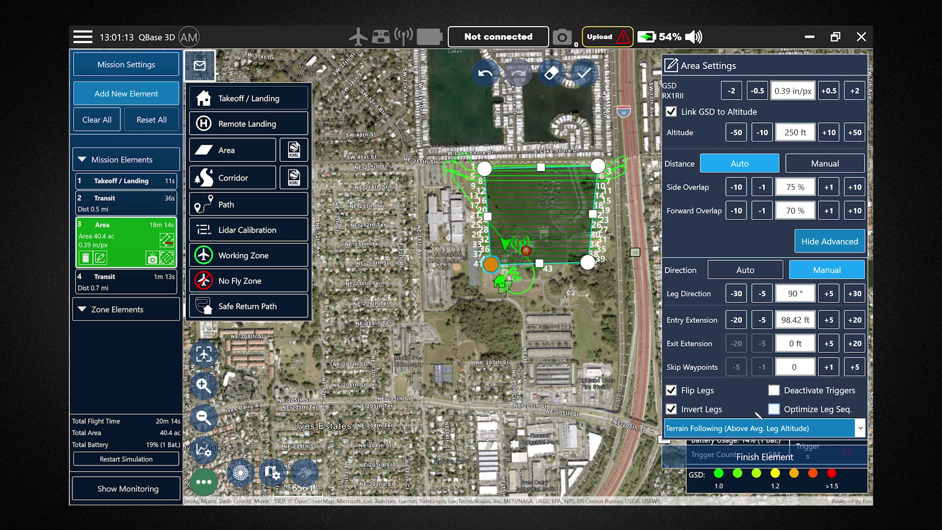
left_click(670, 409)
left_click(670, 390)
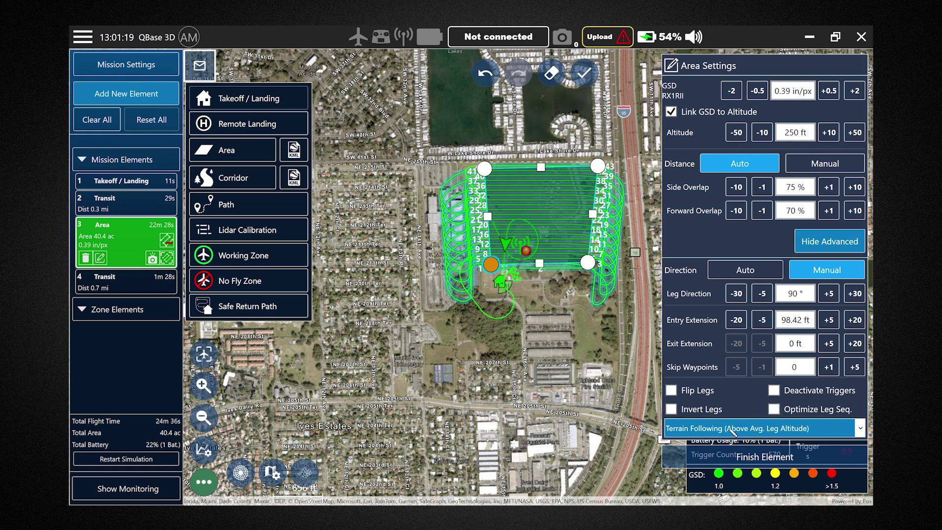
Try the Terrain Following (Above Max. Leg Altitude) and Advanced Terrain Following modes for the area
left_click(745, 431)
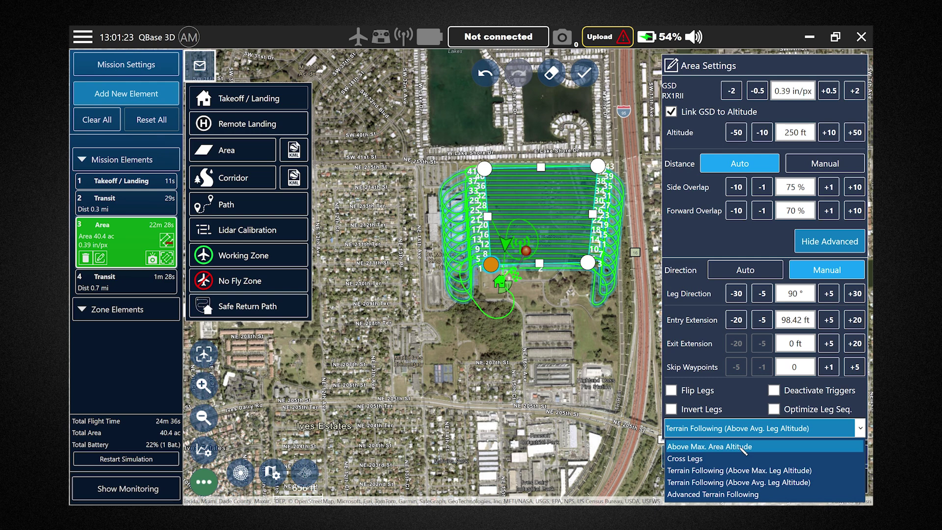
left_click(738, 470)
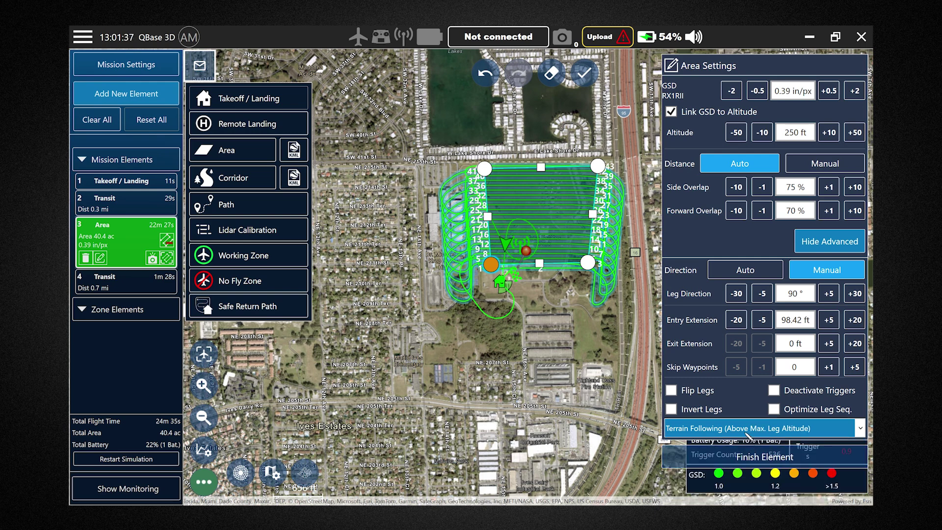
left_click(748, 432)
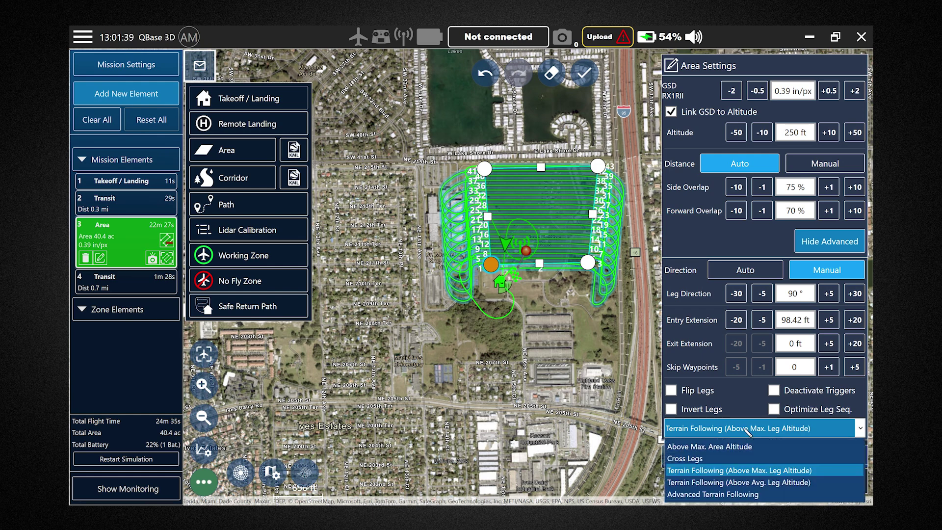
left_click(741, 494)
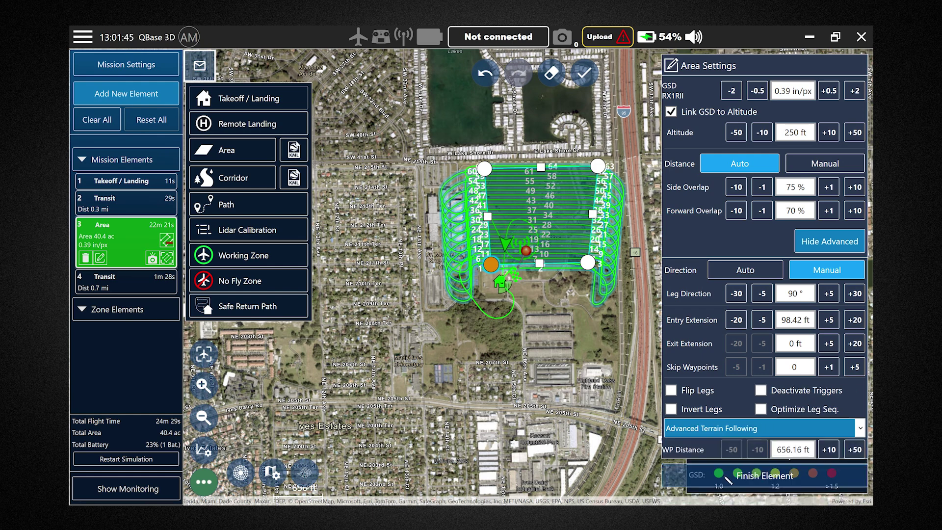
Finish editing the survey area's outline and inspect the flight legs and their waypoints
left_click_drag(580, 320, 529, 336)
scroll(488, 203, "up", 3)
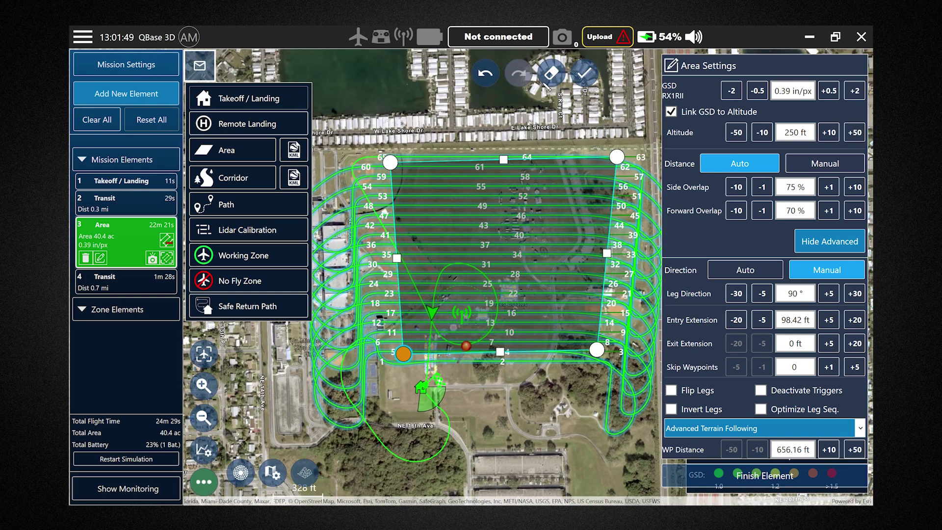
left_click(583, 74)
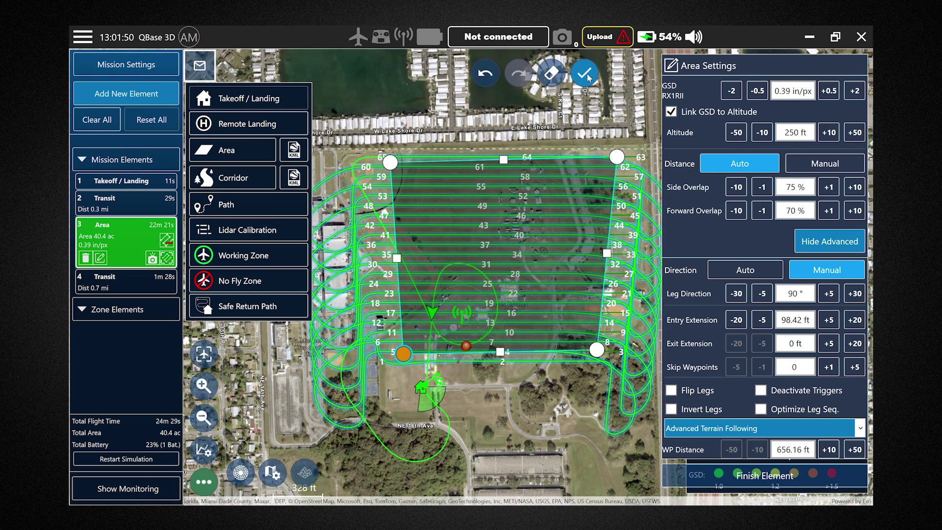
scroll(516, 254, "down", 3)
scroll(516, 255, "up", 3)
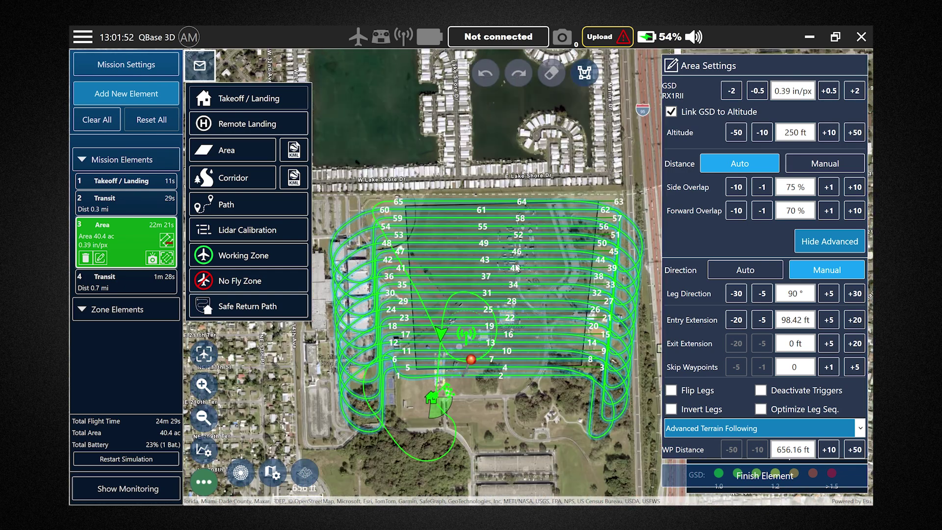
left_click_drag(525, 160, 519, 160)
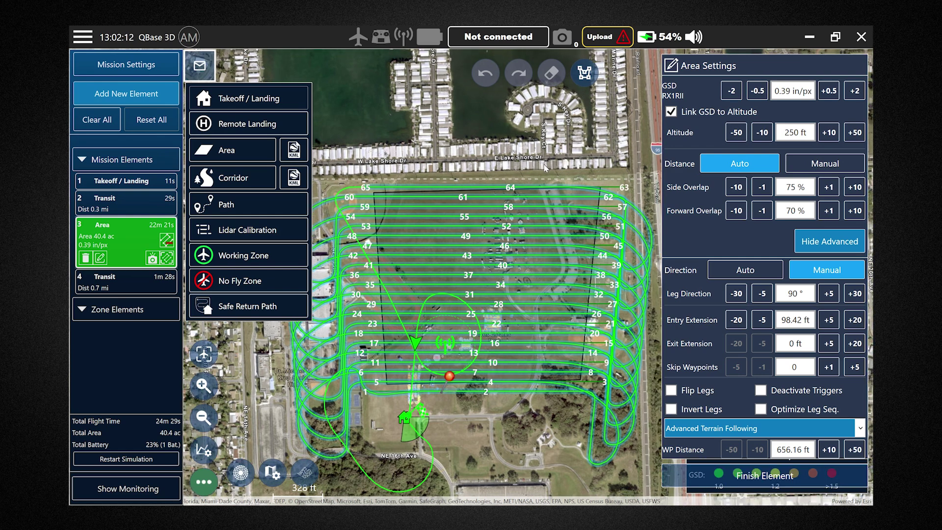
Return the area to Terrain Following (Above Avg. Leg Altitude) and finish the Area element
left_click(735, 433)
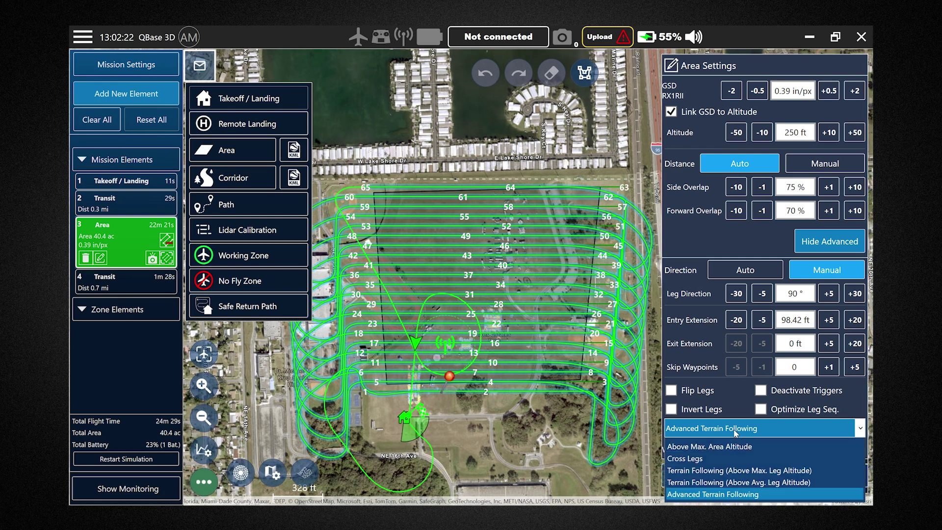
left_click(744, 484)
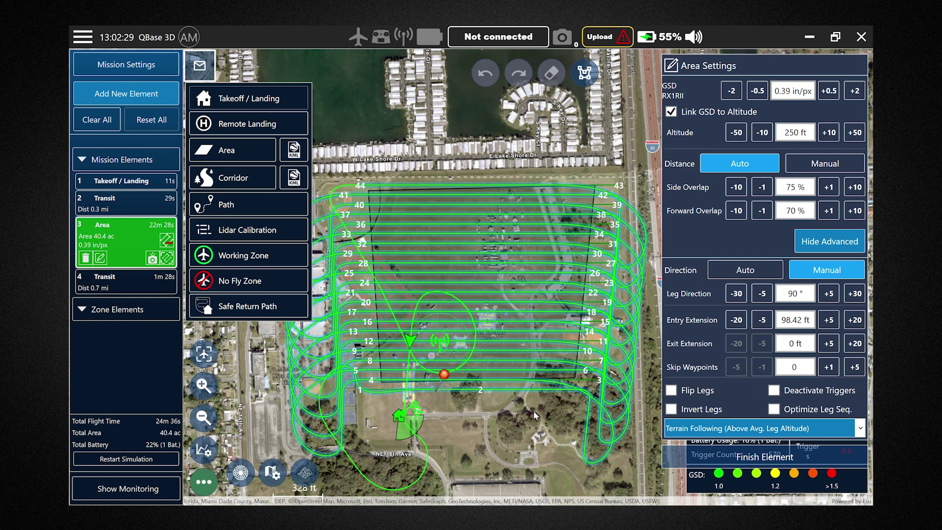
scroll(533, 411, "down", 2)
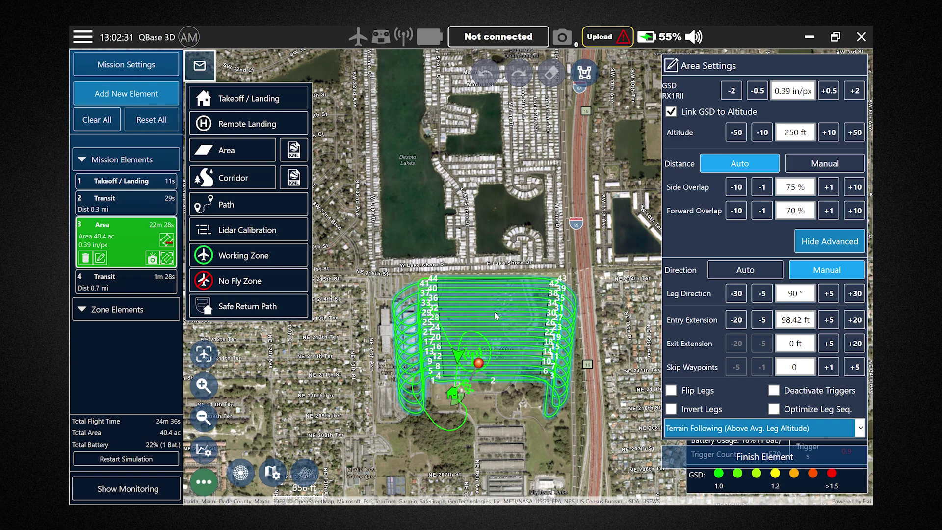
scroll(534, 468, "up", 1)
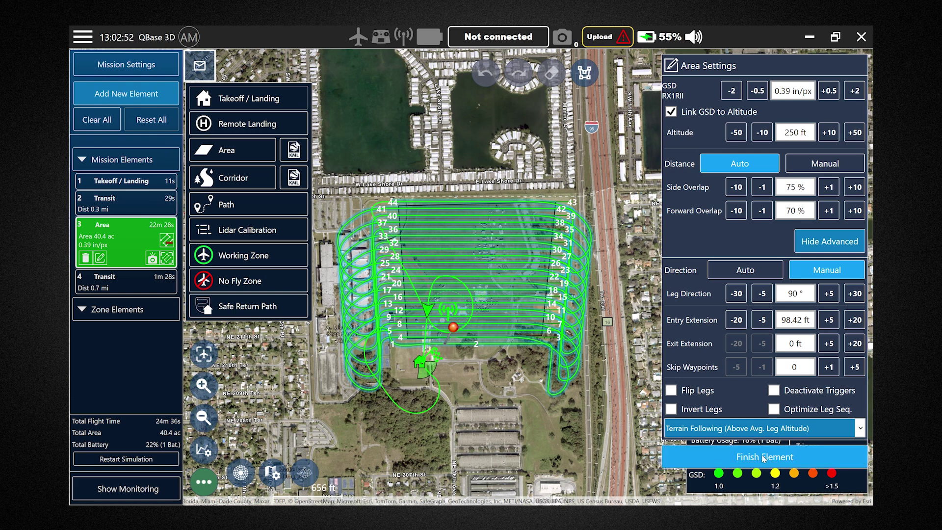
left_click(758, 457)
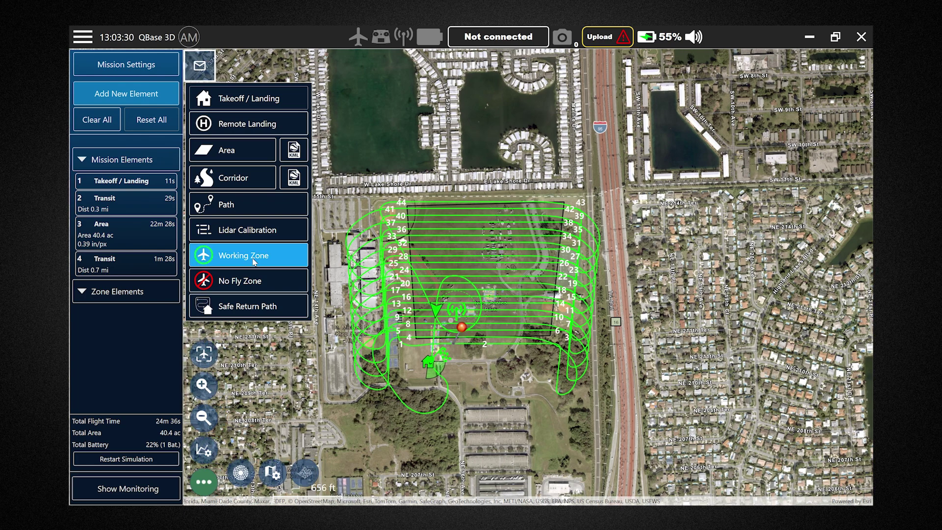
Add a Working Zone and outline it with four corners around the entire flight path
left_click(258, 260)
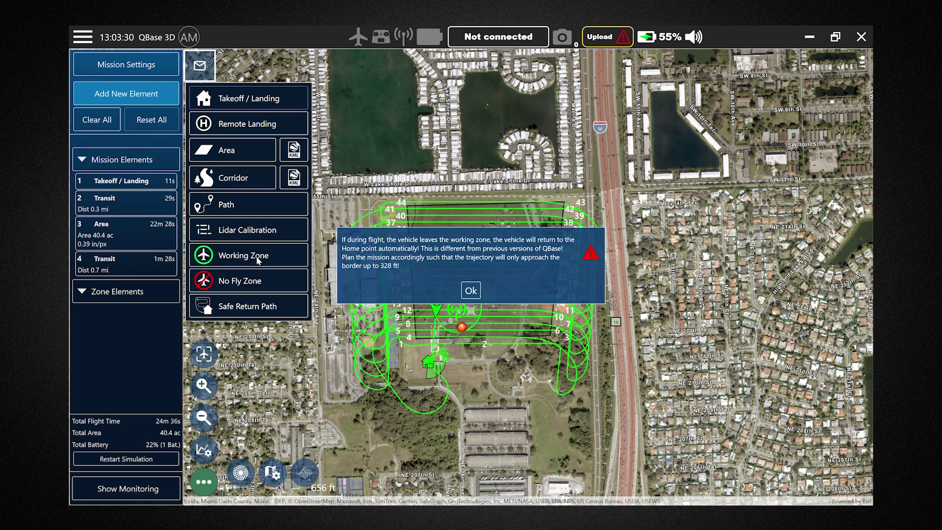
left_click(469, 289)
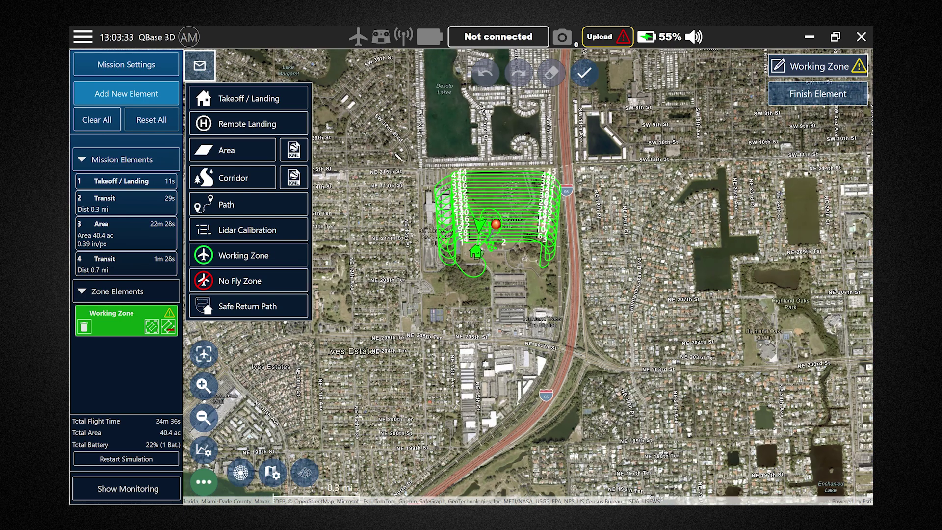
left_click(386, 152)
left_click(388, 290)
left_click(611, 308)
left_click(581, 127)
Adjust the working zone's corners outward so its safety margin clears the whole flight path
left_click_drag(388, 291, 380, 311)
left_click_drag(621, 309, 624, 311)
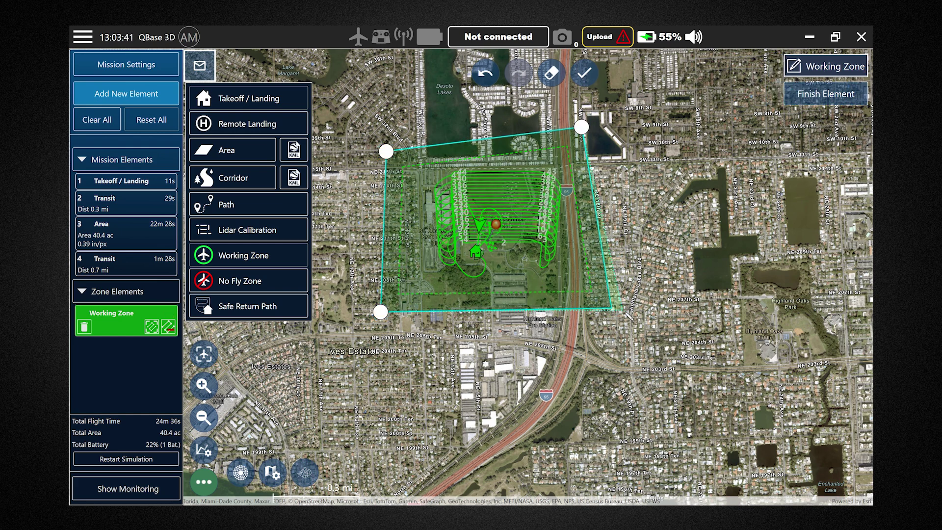
left_click_drag(385, 153, 380, 125)
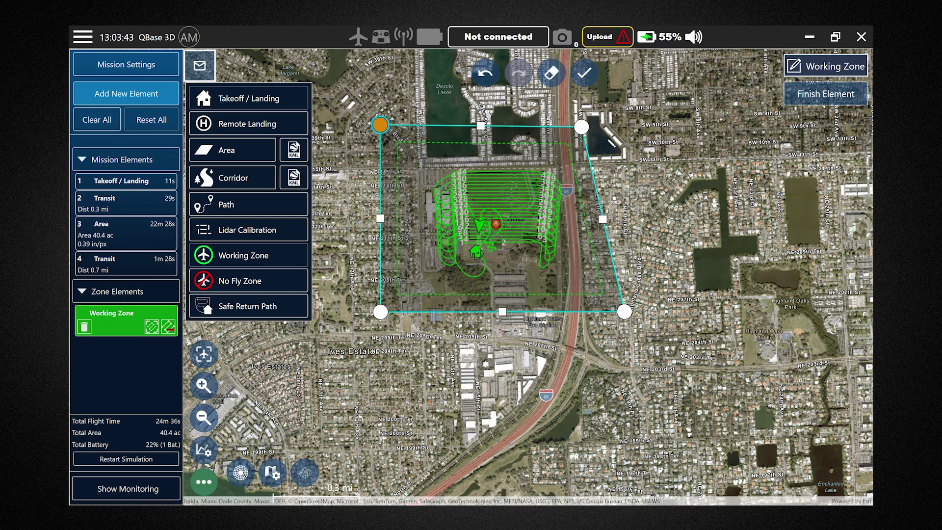
left_click_drag(581, 127, 600, 125)
left_click_drag(381, 312, 384, 315)
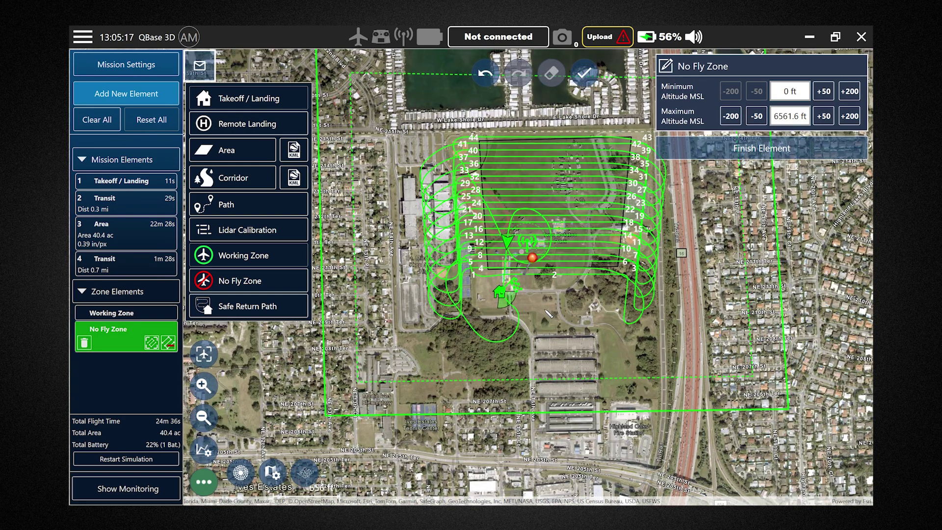
scroll(677, 294, "down", 3)
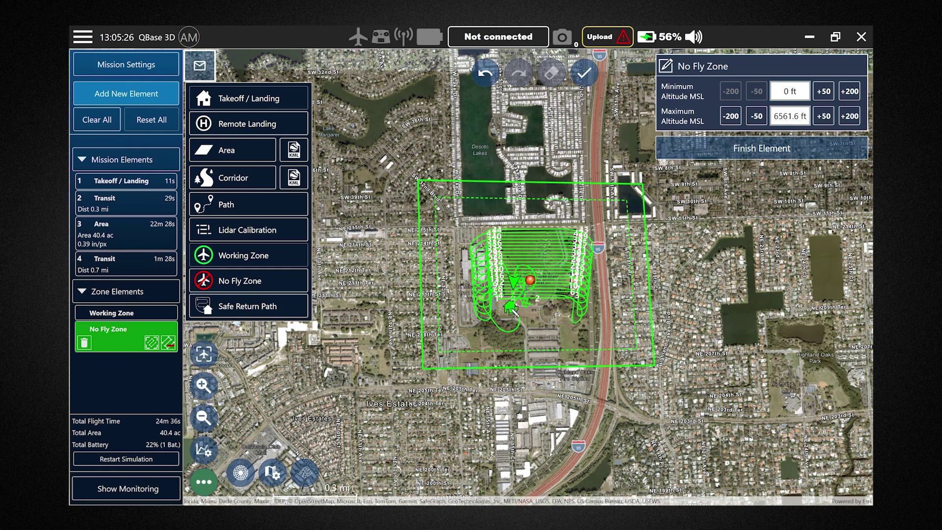
scroll(527, 333, "up", 3)
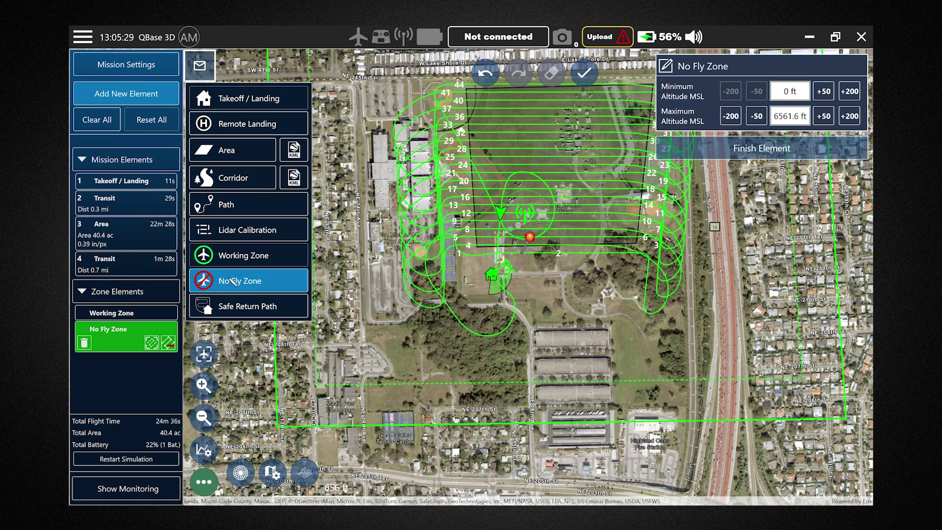
Outline the no-fly zone with four corners around the lattice tower at the northwest corner of the northernmost long building south of the park
scroll(526, 312, "up", 5)
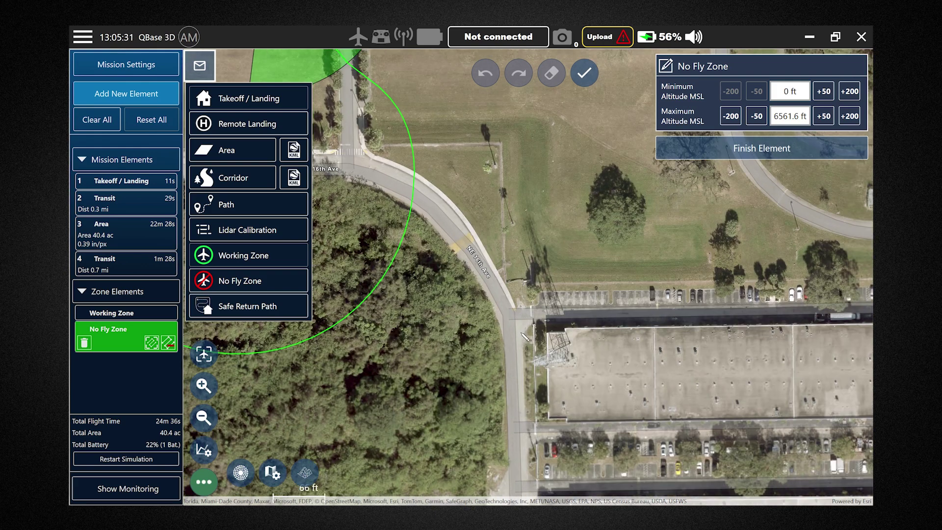
scroll(524, 336, "up", 2)
scroll(540, 325, "down", 2)
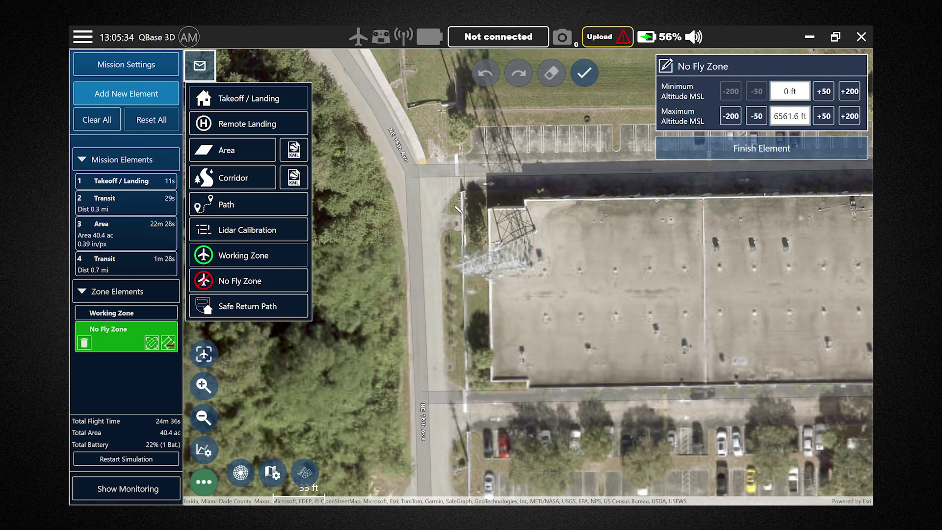
left_click(417, 177)
left_click(400, 267)
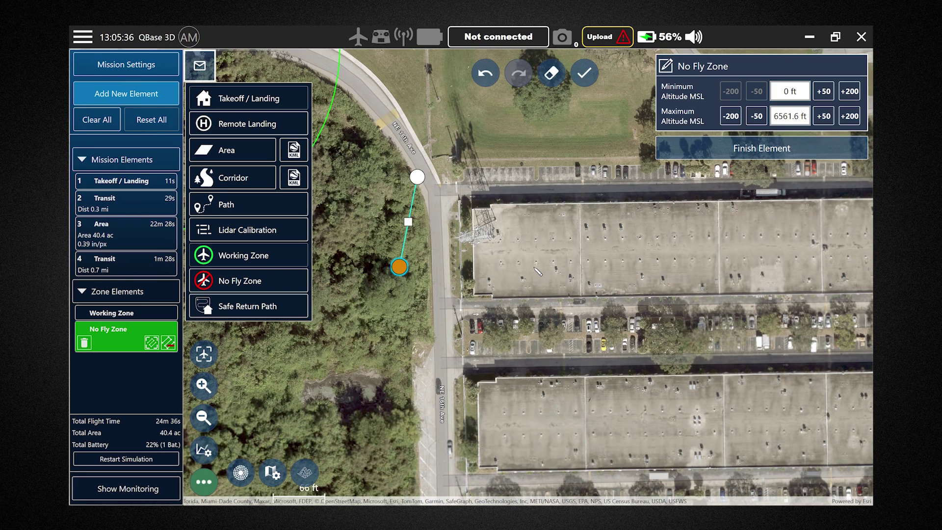
left_click(534, 267)
left_click(519, 170)
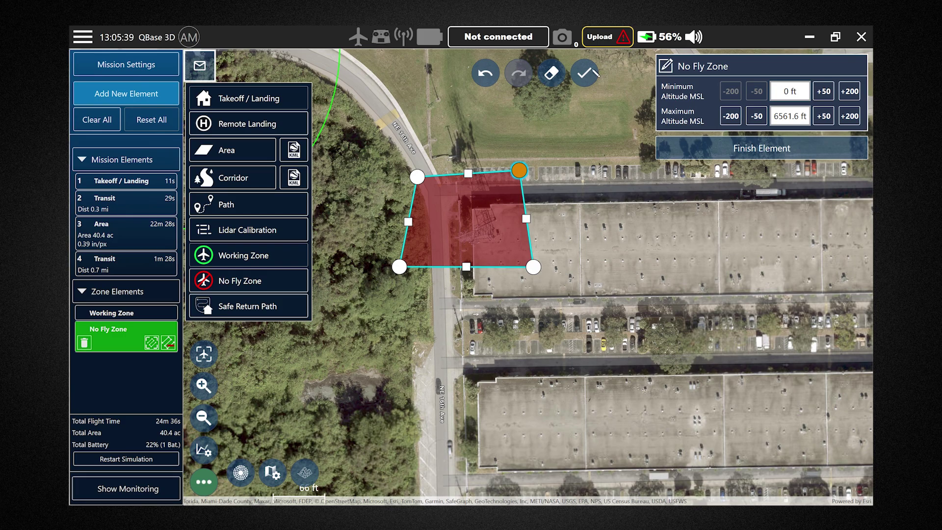
left_click(585, 73)
Examine the no-fly zone's position relative to the flight path and the working zone's boundary
scroll(567, 158, "down", 4)
scroll(591, 227, "down", 2)
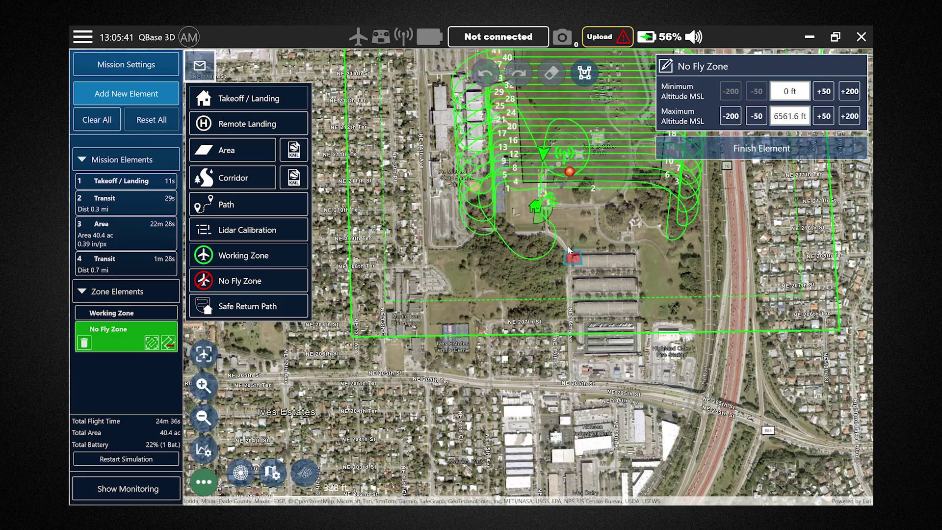
scroll(590, 263, "down", 3)
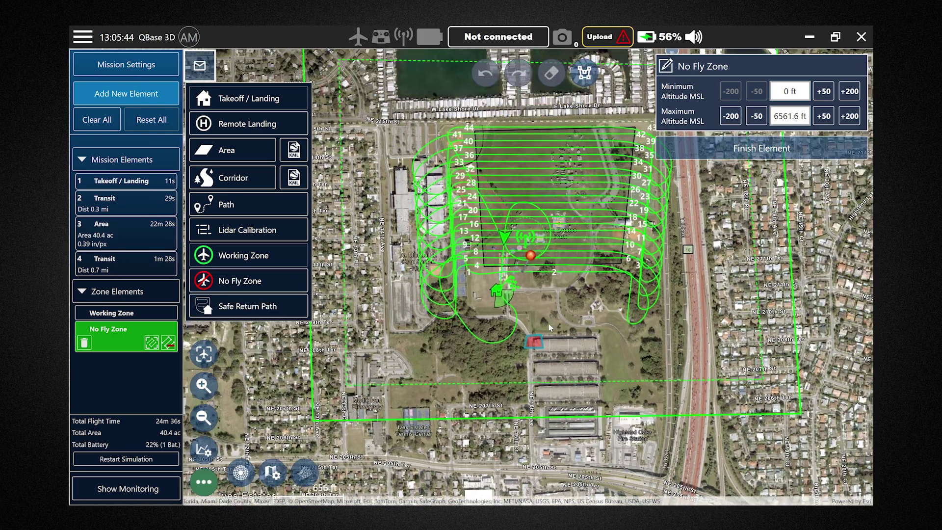
scroll(548, 344, "up", 3)
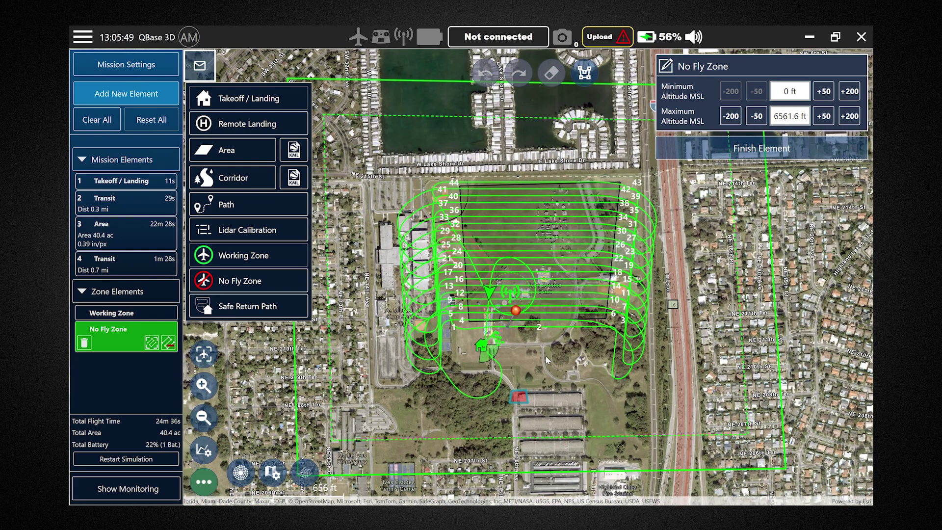
scroll(528, 366, "down", 3)
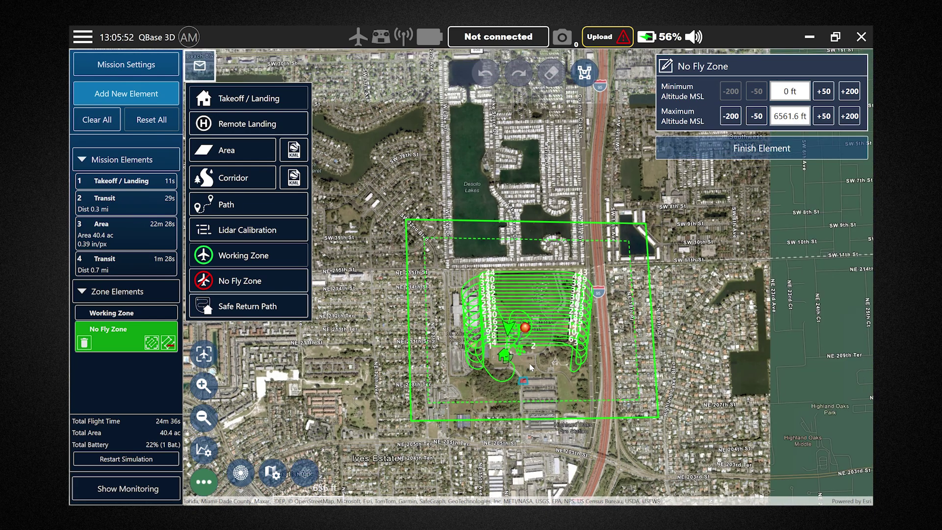
scroll(538, 363, "up", 3)
scroll(538, 368, "down", 3)
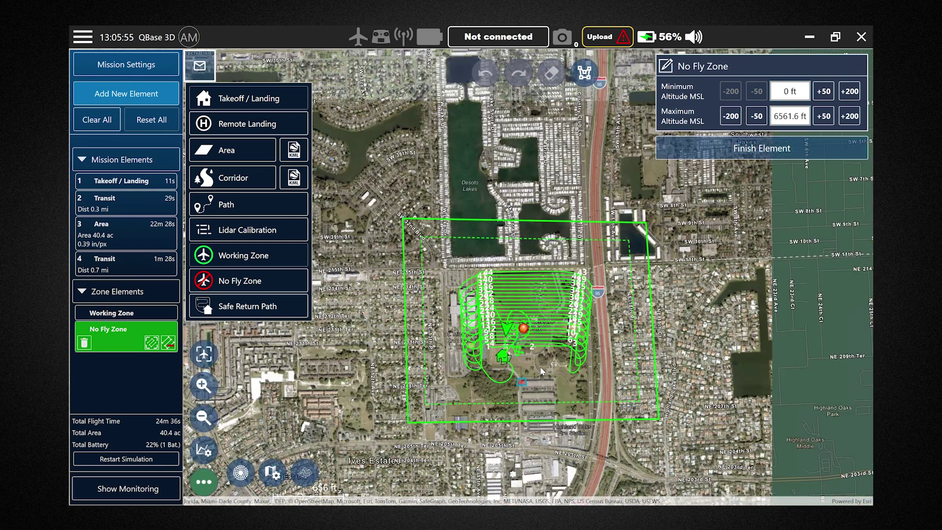
scroll(543, 363, "up", 1)
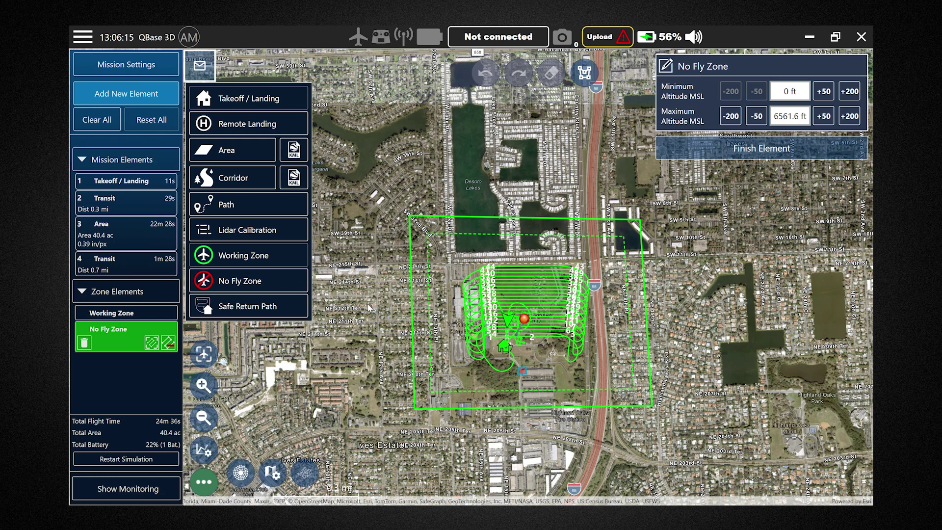
Add a Path element and place four Fly Over waypoints around the survey area
left_click(243, 205)
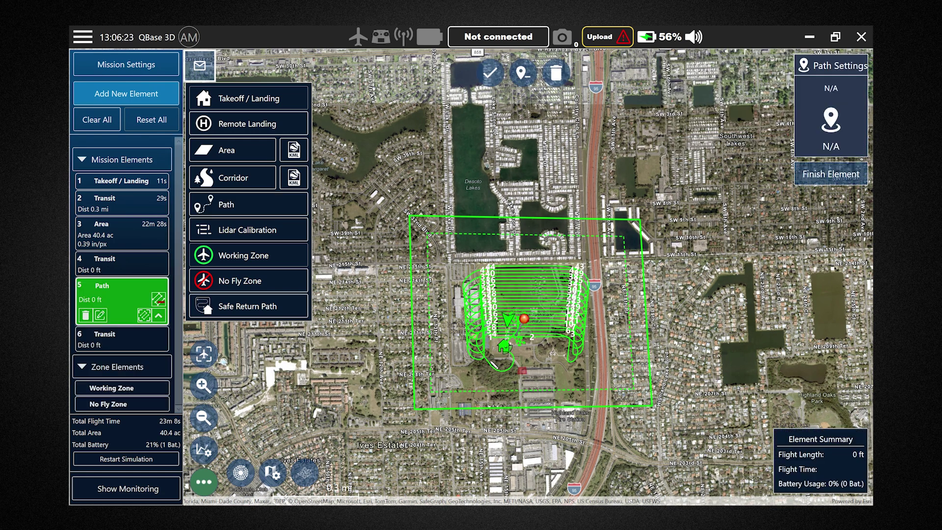
left_click(593, 355)
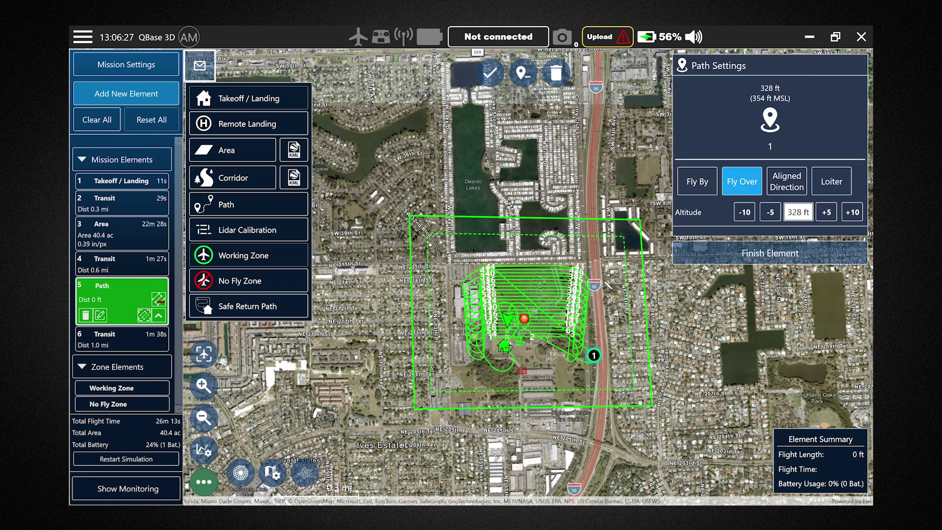
left_click(602, 263)
left_click(461, 253)
left_click(457, 357)
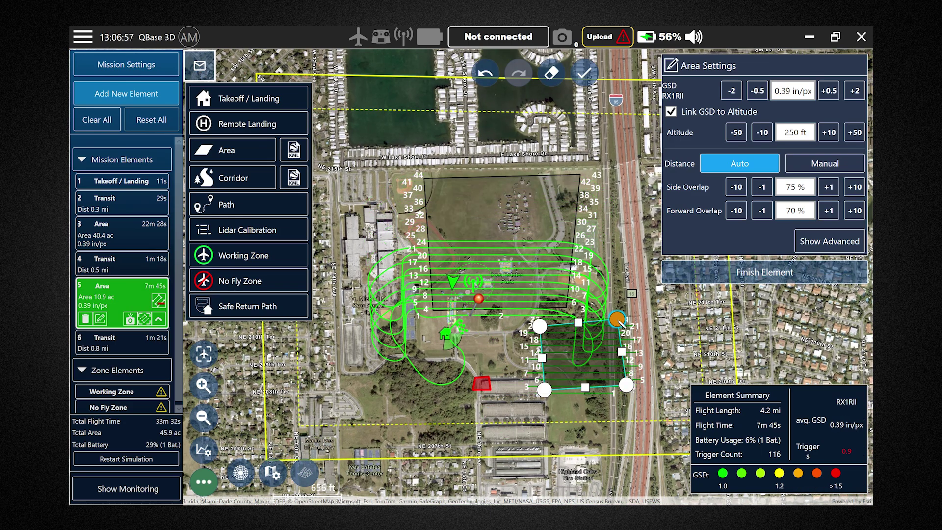
Finish the second, smaller Area element southeast of the main survey area and delete it from the mission
left_click(764, 272)
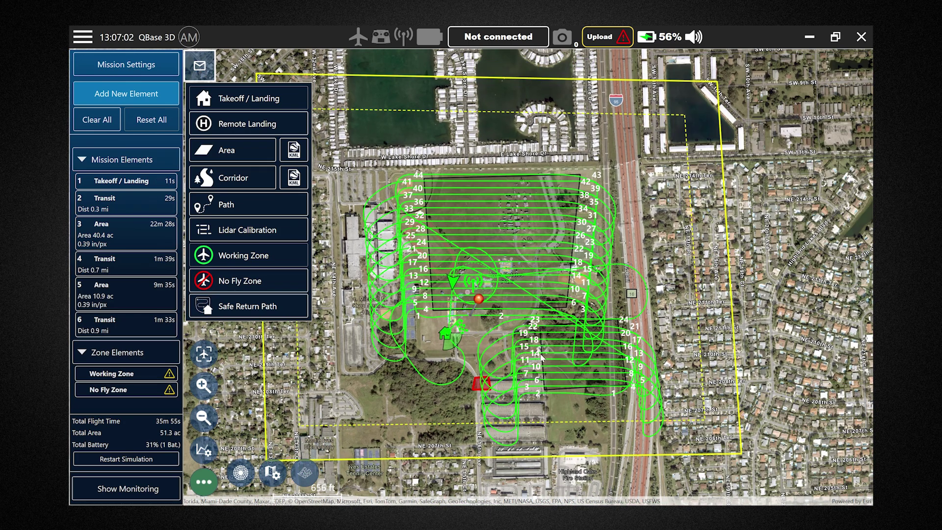
left_click(98, 288)
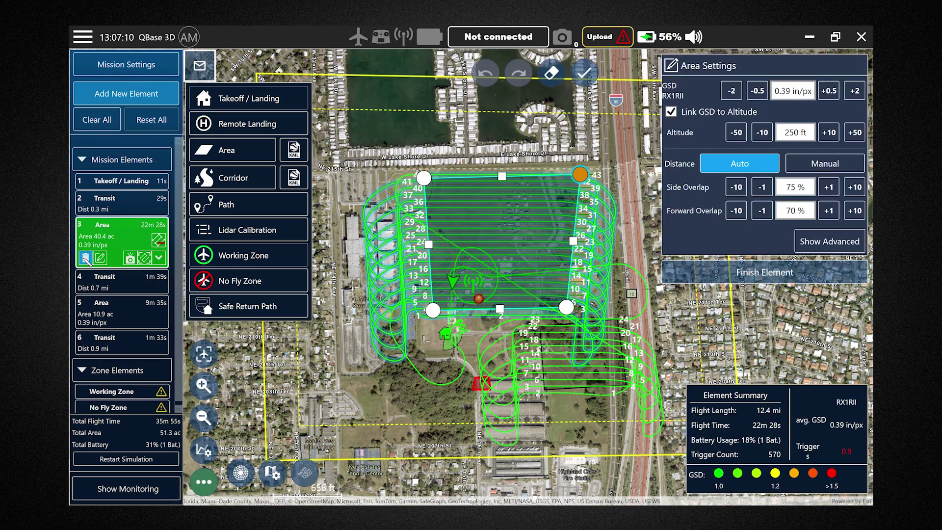
left_click(86, 319)
left_click(449, 282)
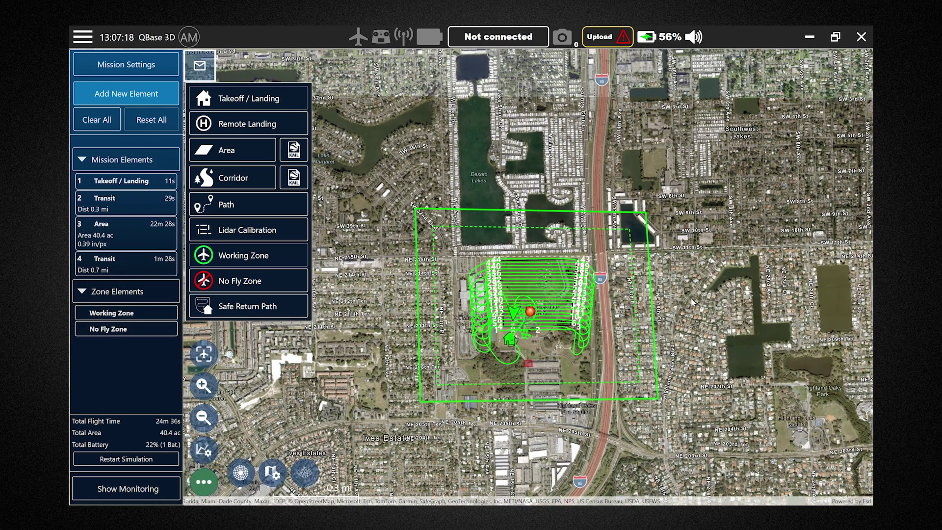
Close the list of new elements and review the complete mission with its working and no-fly zones
scroll(697, 318, "up", 1)
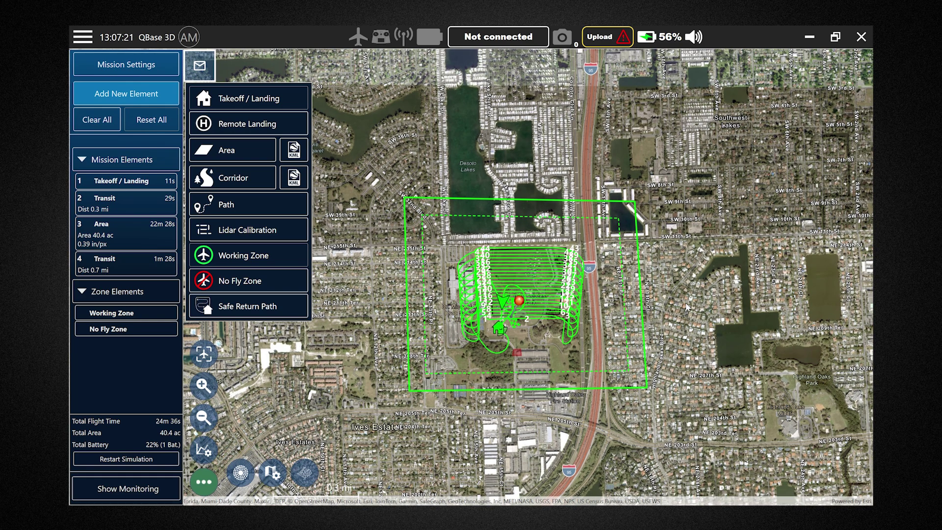
scroll(689, 307, "up", 1)
scroll(694, 316, "down", 1)
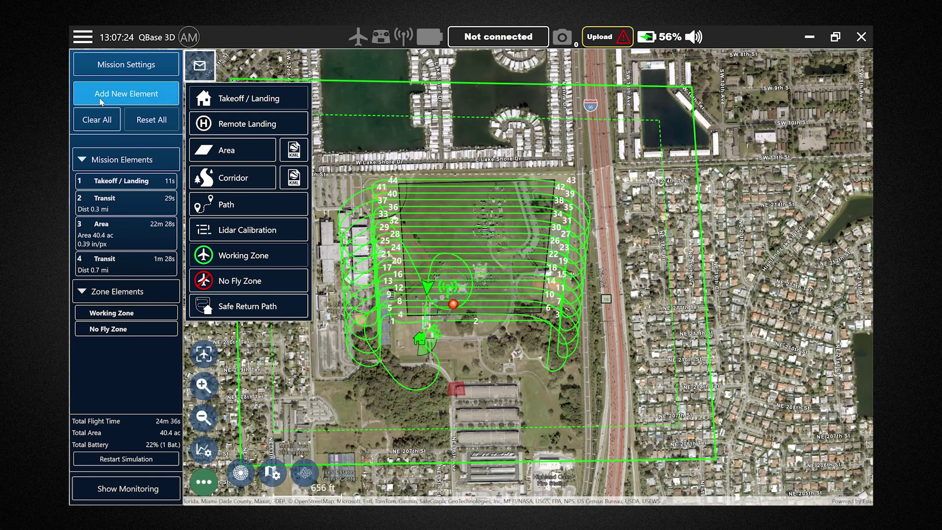
left_click(126, 93)
scroll(509, 263, "down", 2)
left_click_drag(547, 267, 583, 280)
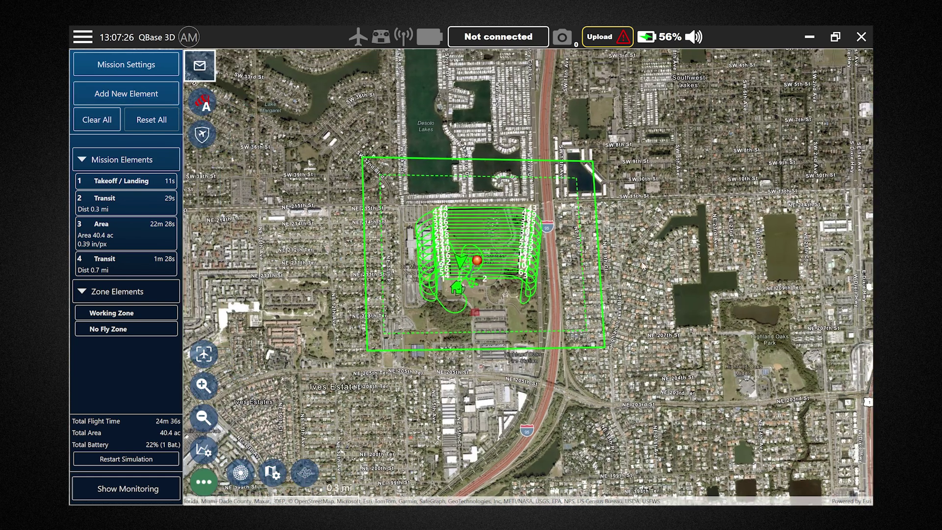
left_click_drag(643, 265, 659, 268)
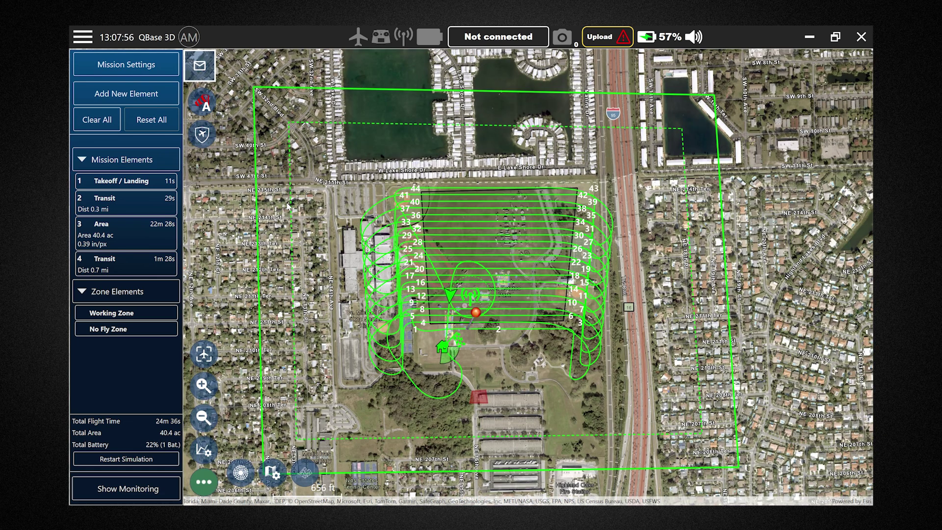
scroll(657, 276, "down", 3)
scroll(657, 276, "up", 3)
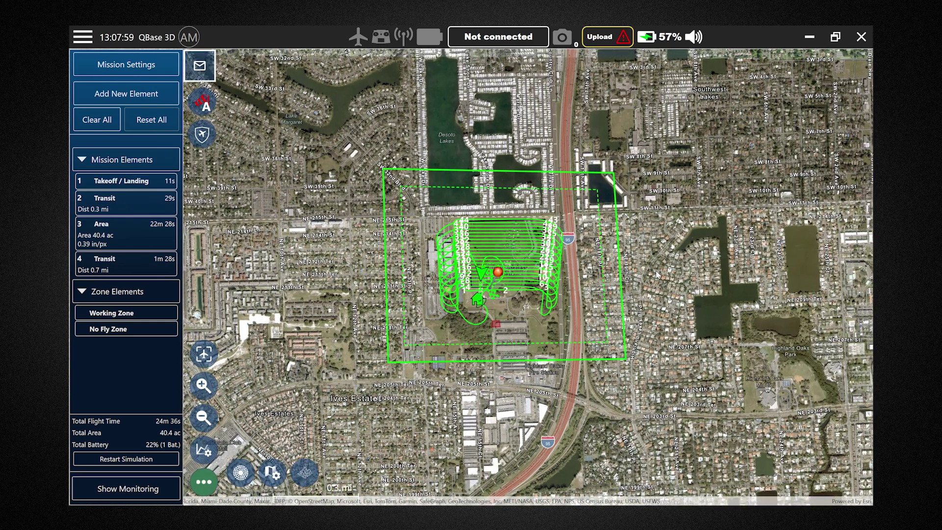
Save the mission as DroneNerdsQbaseTalkThrough and load it from the recent missions
left_click(84, 38)
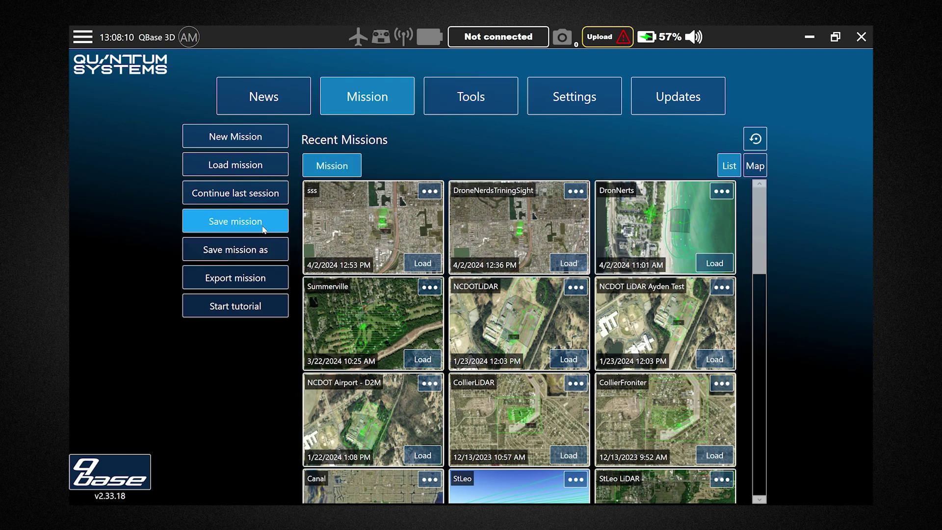
left_click(245, 223)
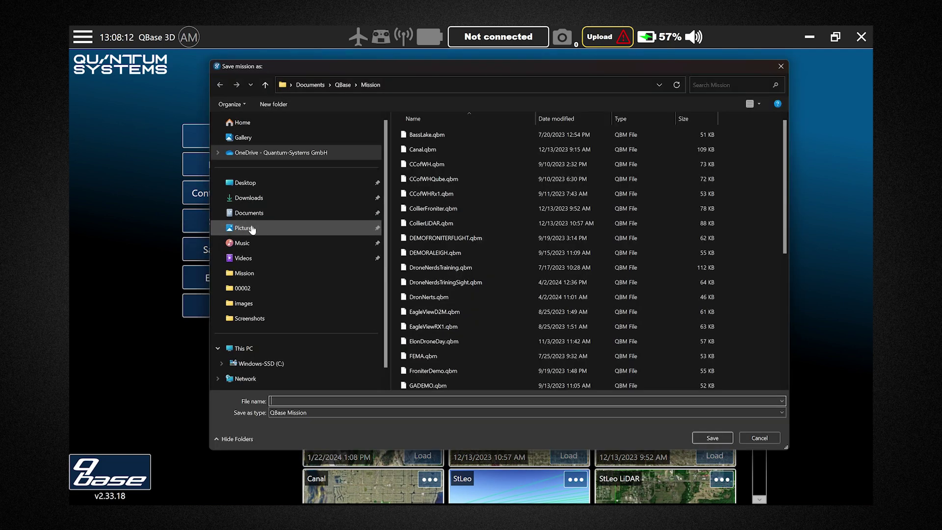
type("Dron")
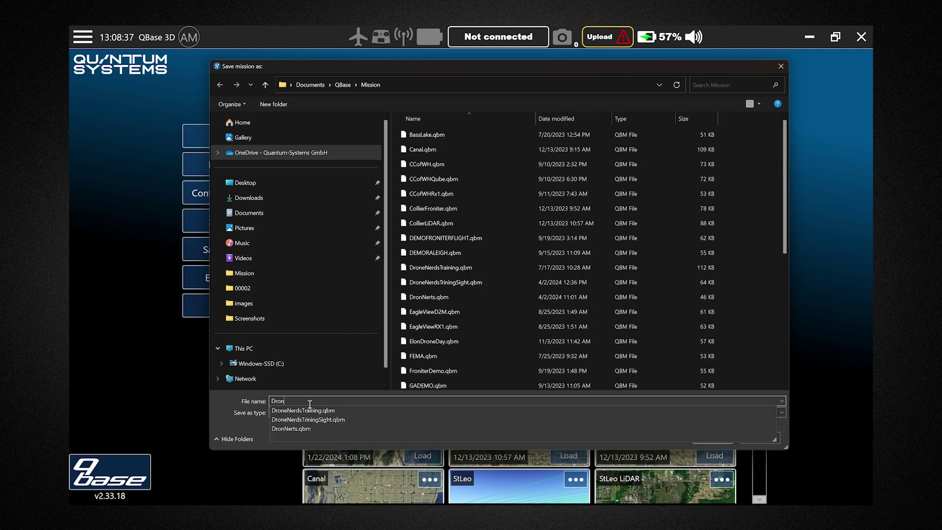
type("eNerdsQbas")
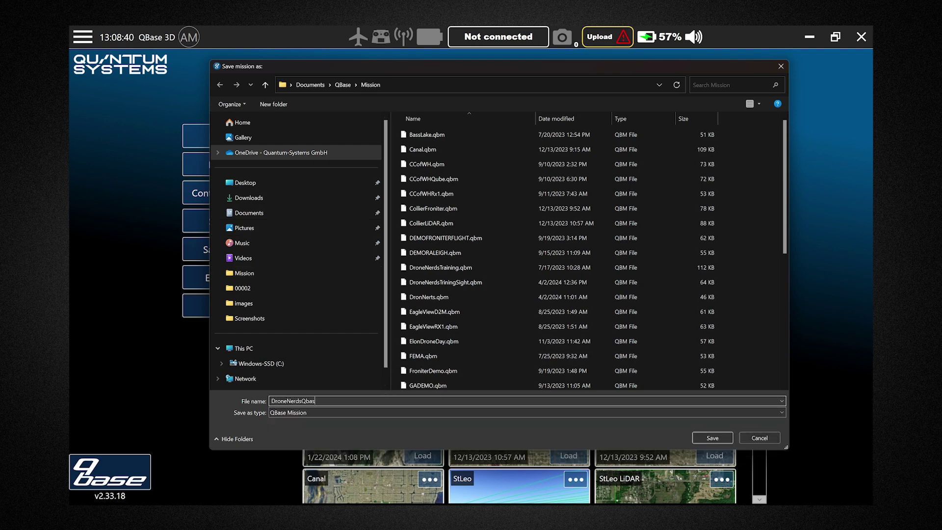
type("eTalkThrough")
key("Return")
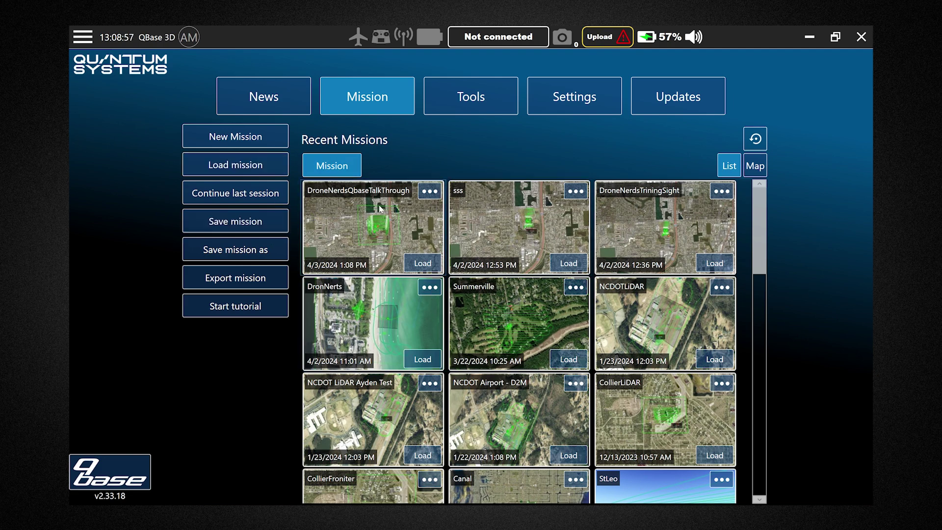
left_click(421, 265)
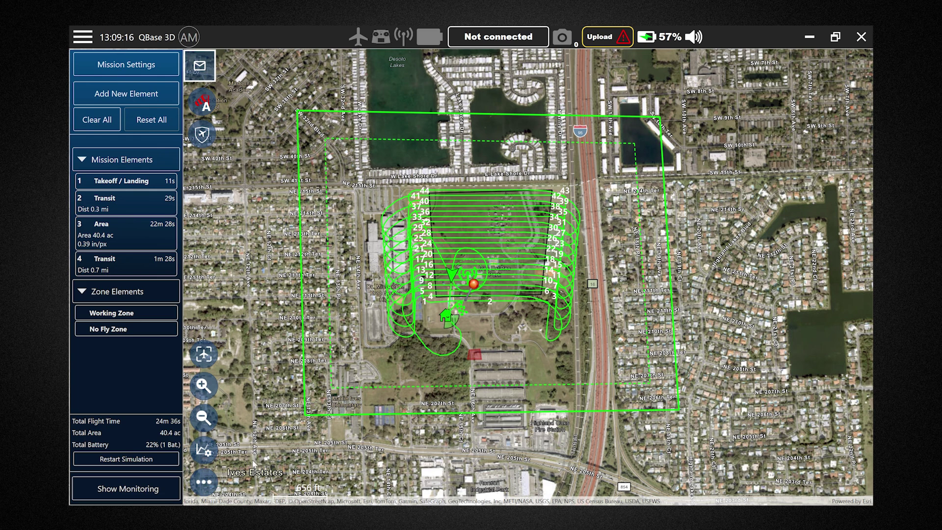
Download an offline map covering the wider surroundings of the mission, named DroneNerds Test Site, with a max zoom of 19
left_click(208, 481)
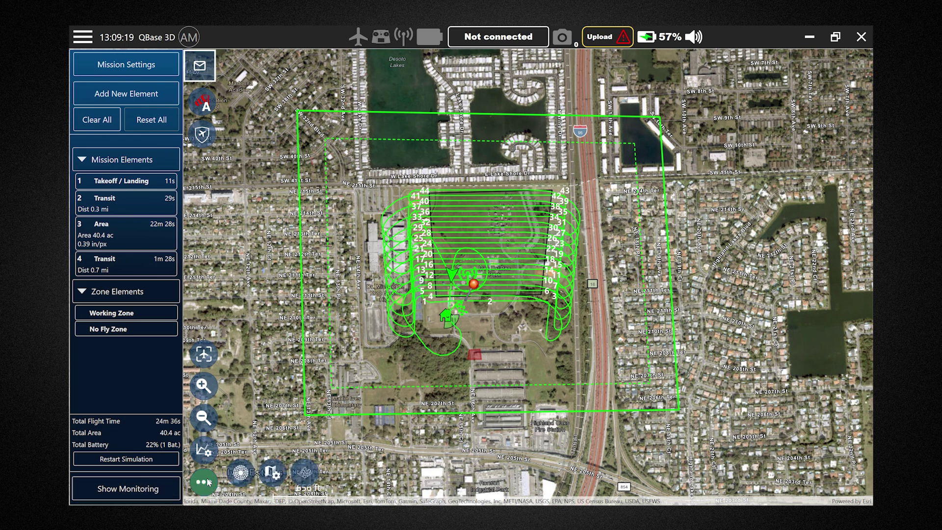
left_click(276, 472)
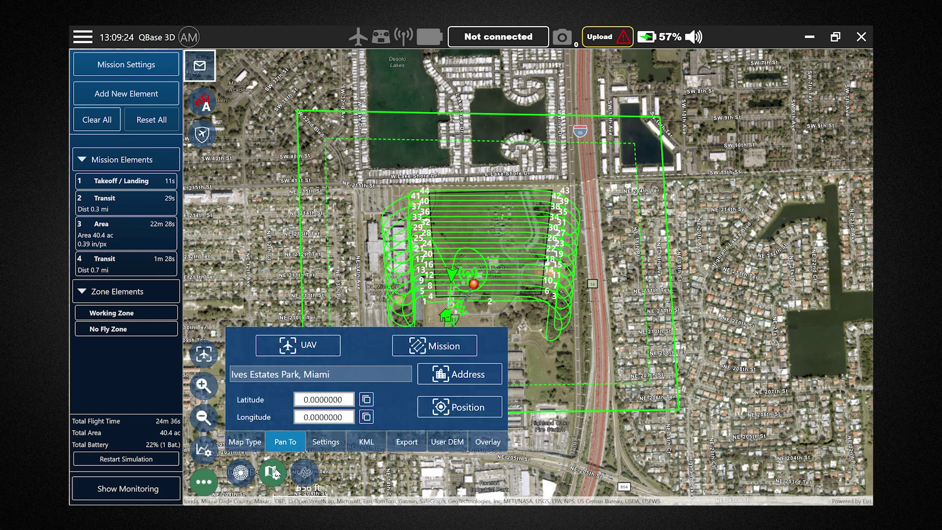
left_click(406, 441)
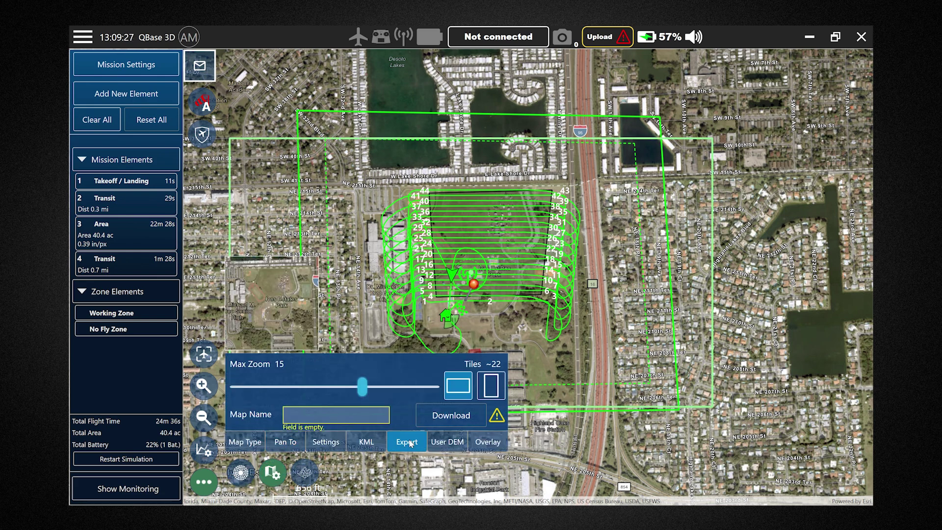
scroll(581, 314, "down", 3)
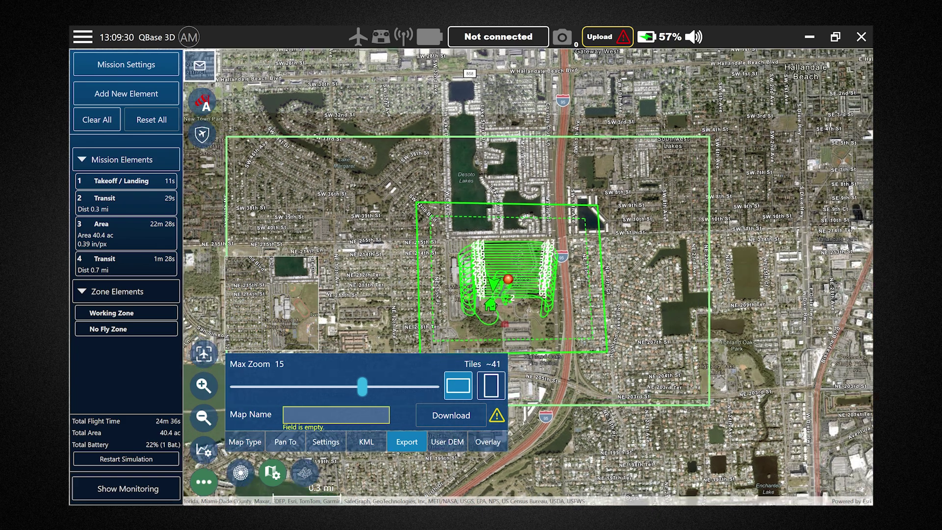
scroll(628, 294, "down", 3)
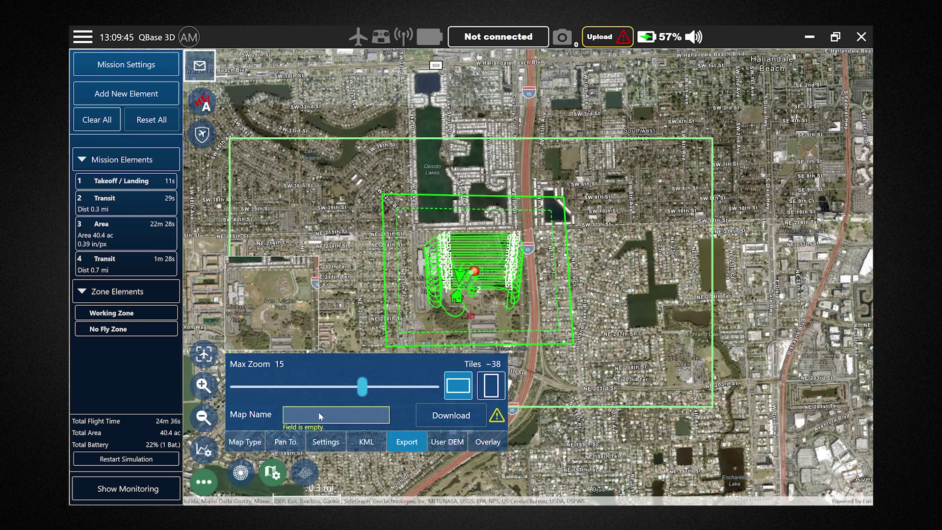
left_click(319, 416)
type("Dr")
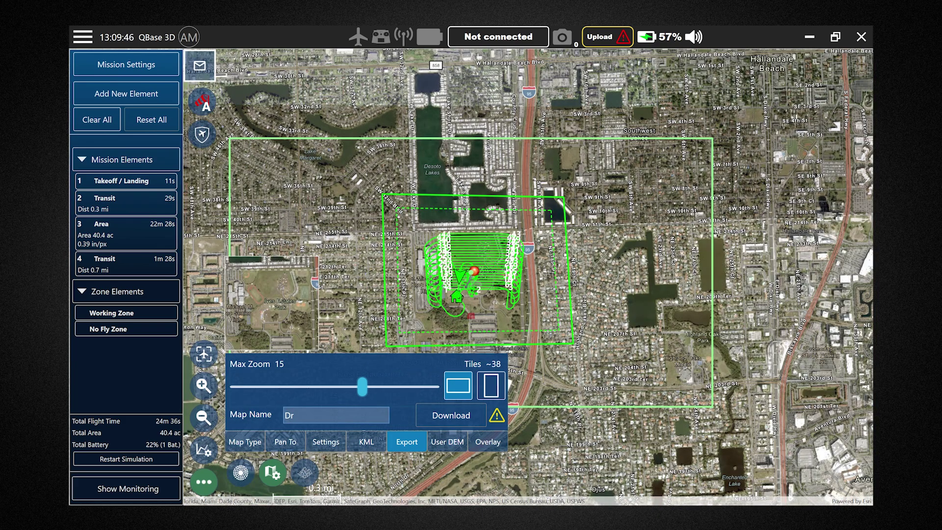
type("oneNerds Test Site")
left_click_drag(363, 389, 398, 395)
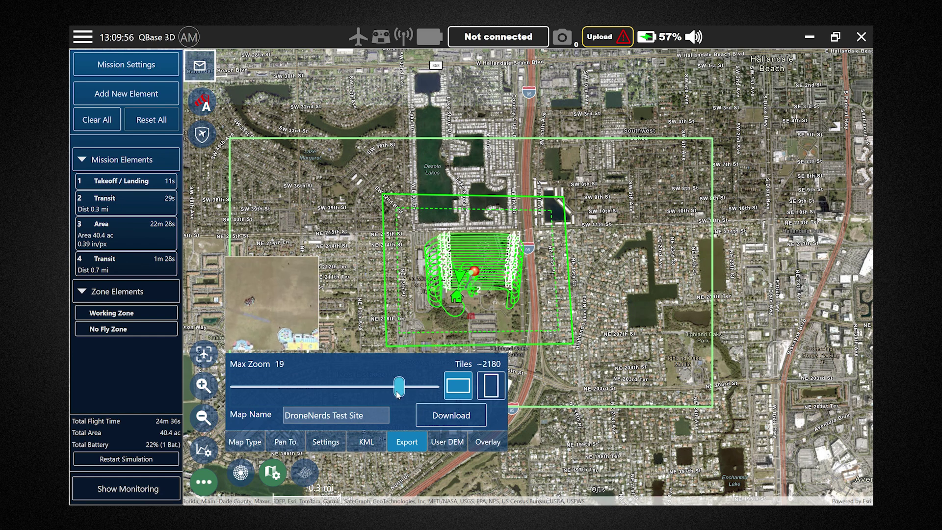
left_click(455, 418)
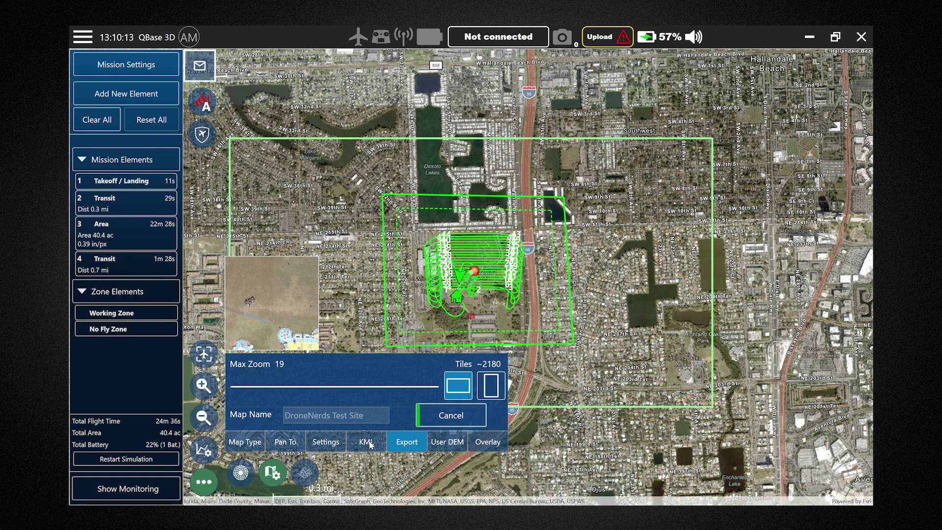
View the map's KML and User DEM import options and close the map settings
left_click(367, 442)
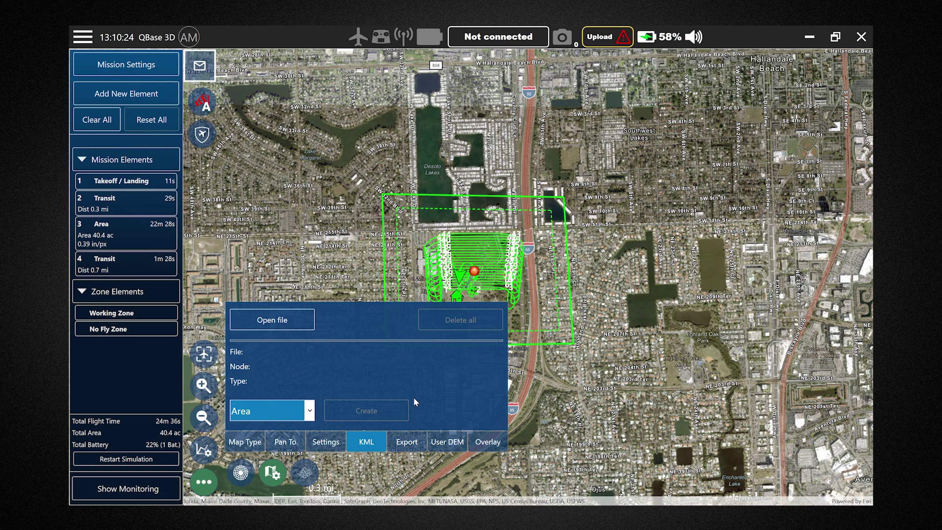
left_click(453, 441)
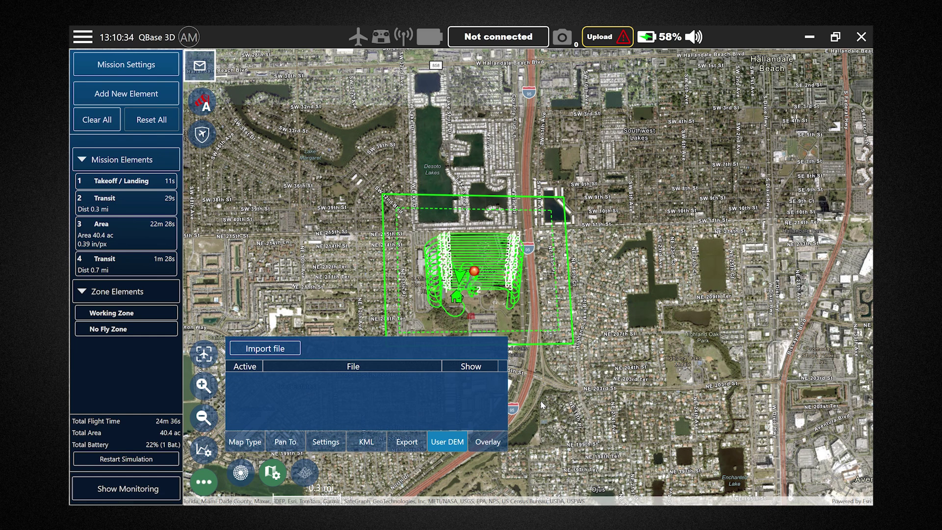
left_click(274, 473)
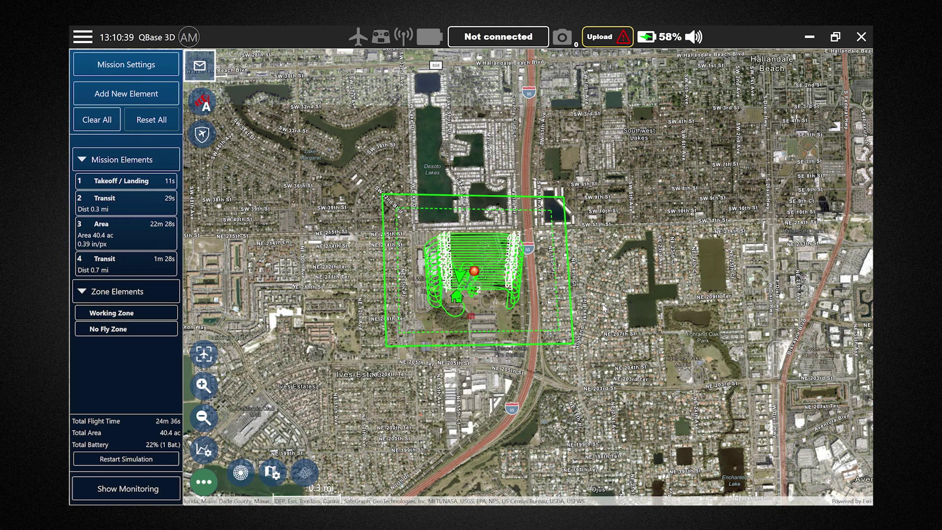